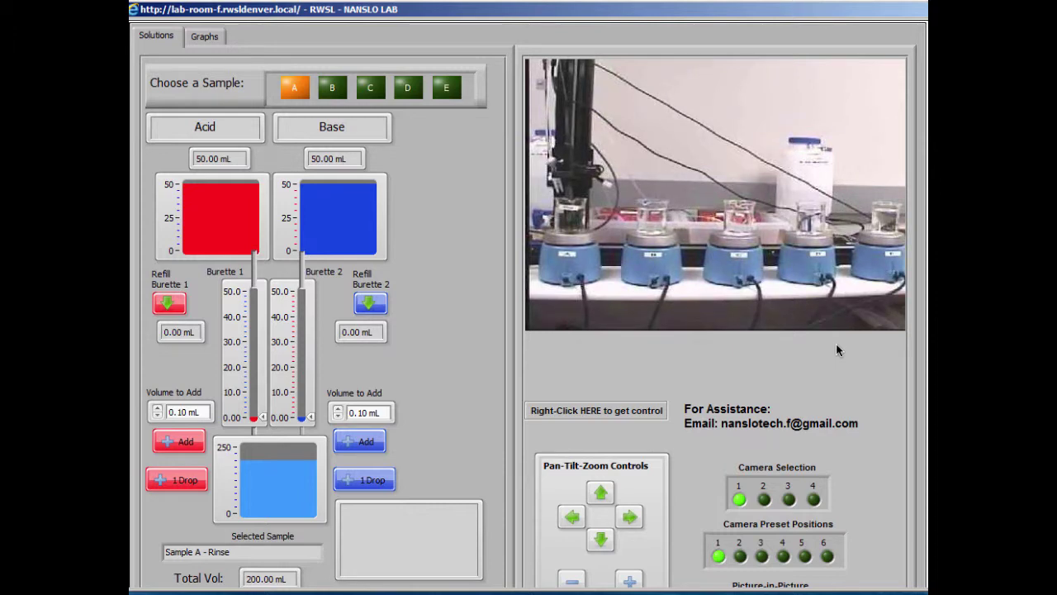
# Read the voice conference joining instructions, then close them.
pyautogui.scroll(-3, 488, 331)
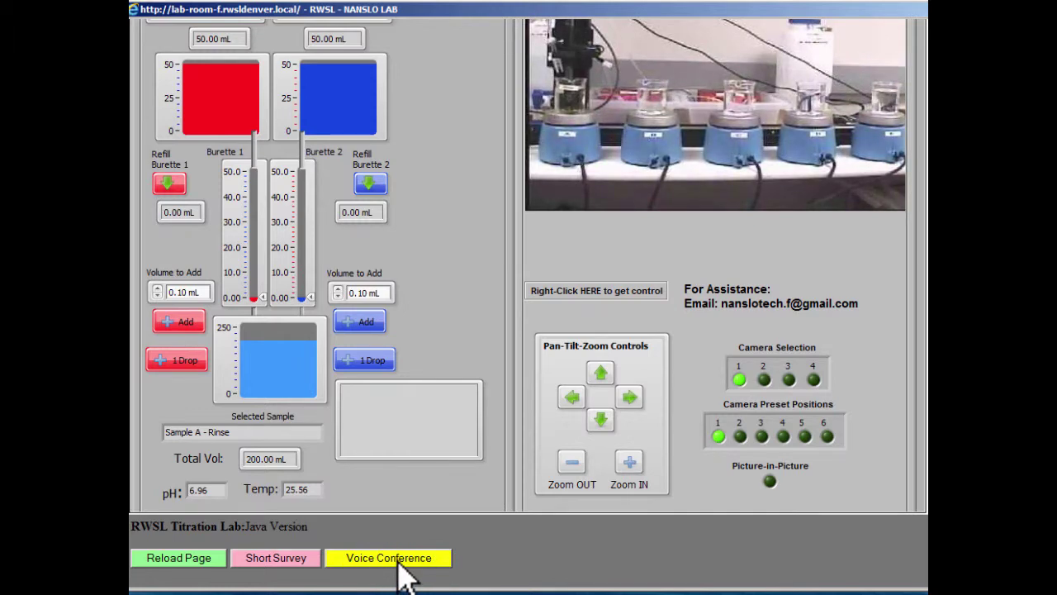
pyautogui.click(405, 576)
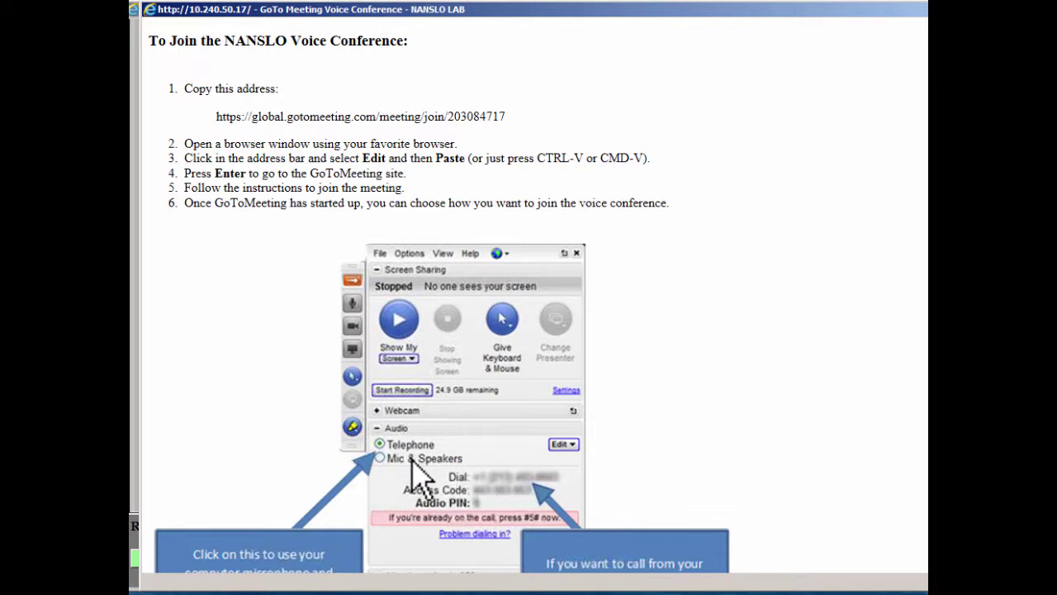
pyautogui.scroll(-3, 419, 475)
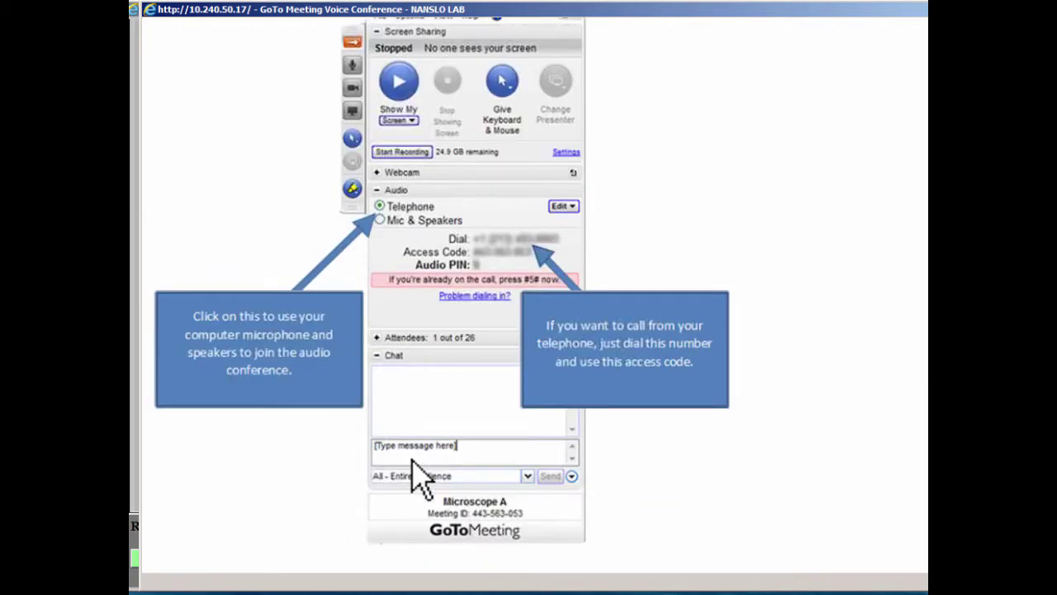
pyautogui.scroll(3, 419, 474)
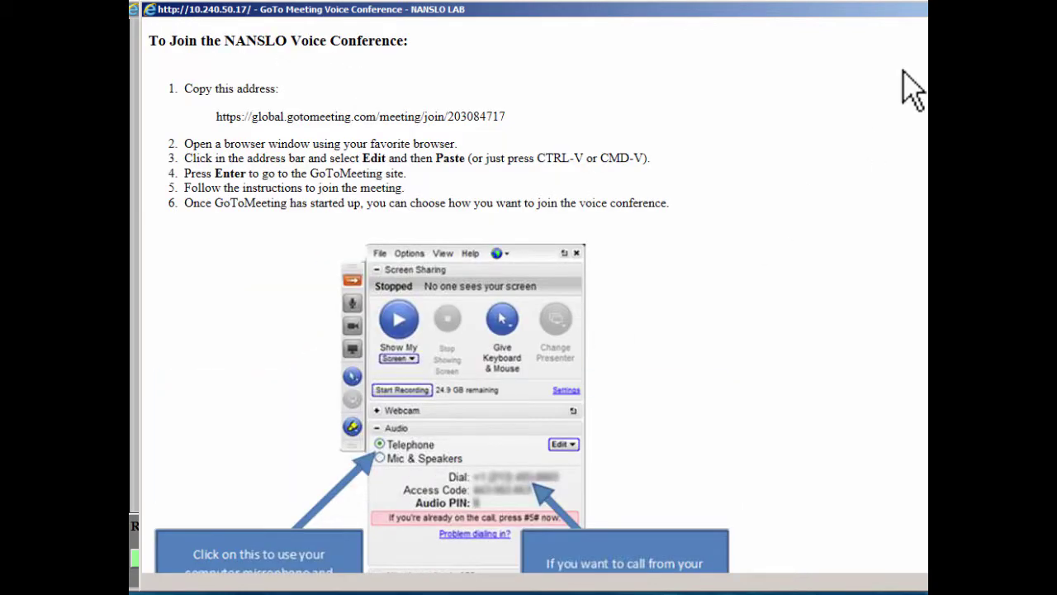
pyautogui.hotkey('alt', 'F4')
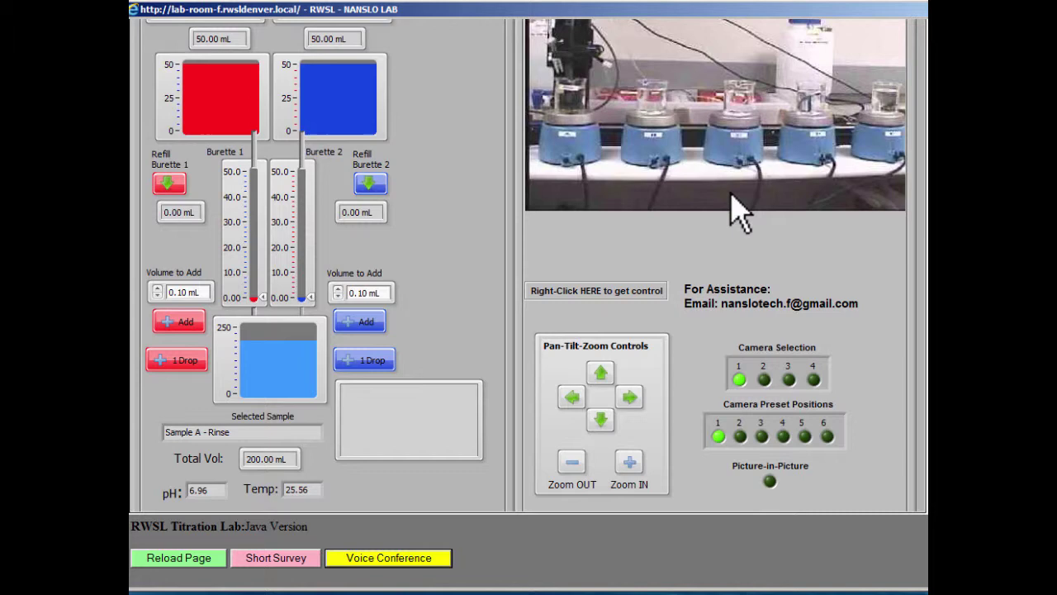
# Request control of the VI, then pan right and set Camera Preset 1 for the full bench.
pyautogui.scroll(2, 538, 264)
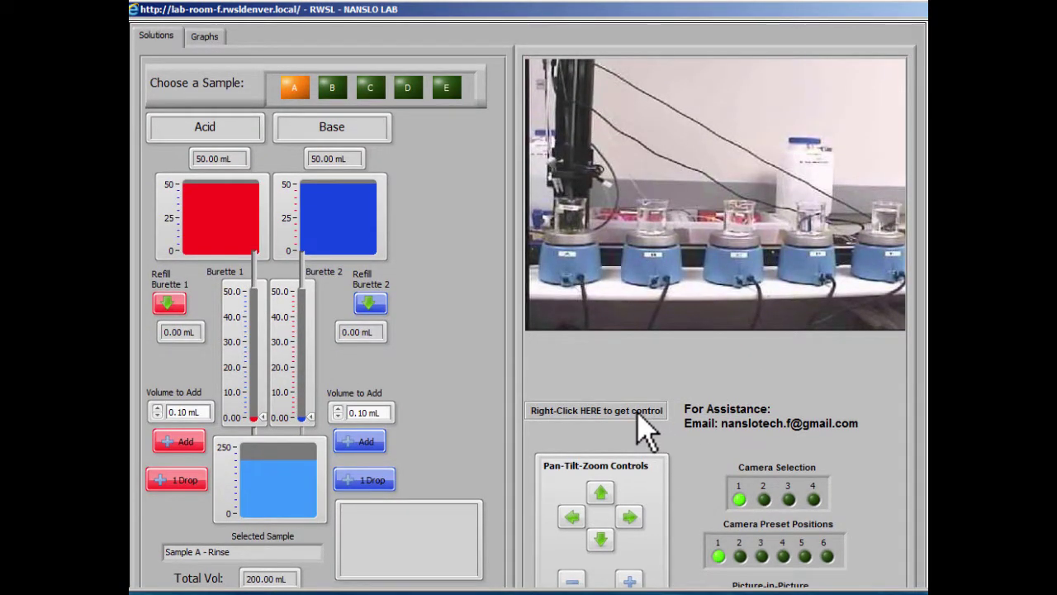
pyautogui.scroll(-2, 636, 413)
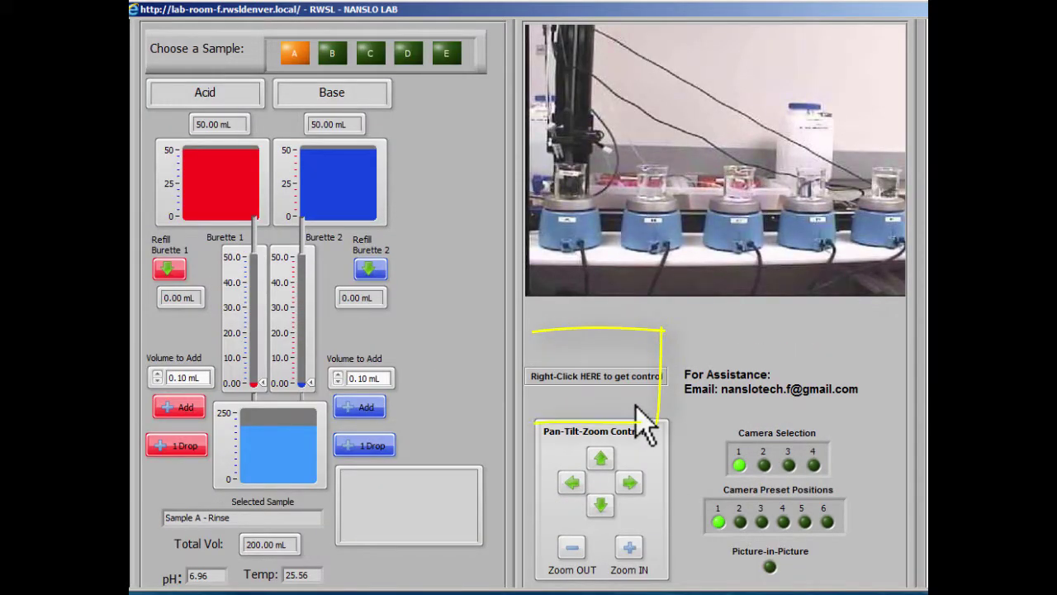
pyautogui.rightClick(617, 378)
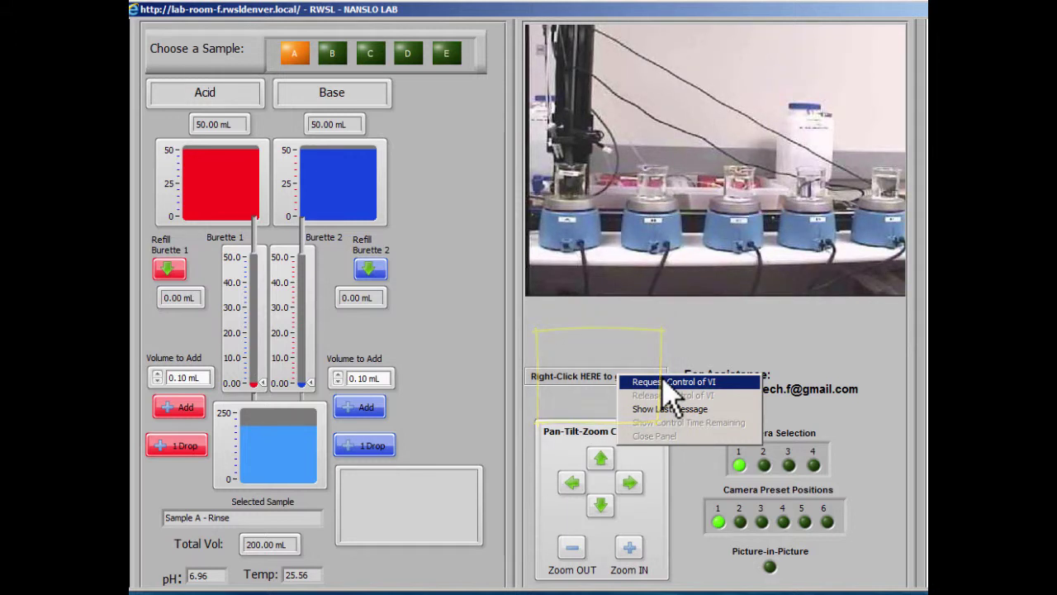
pyautogui.click(664, 382)
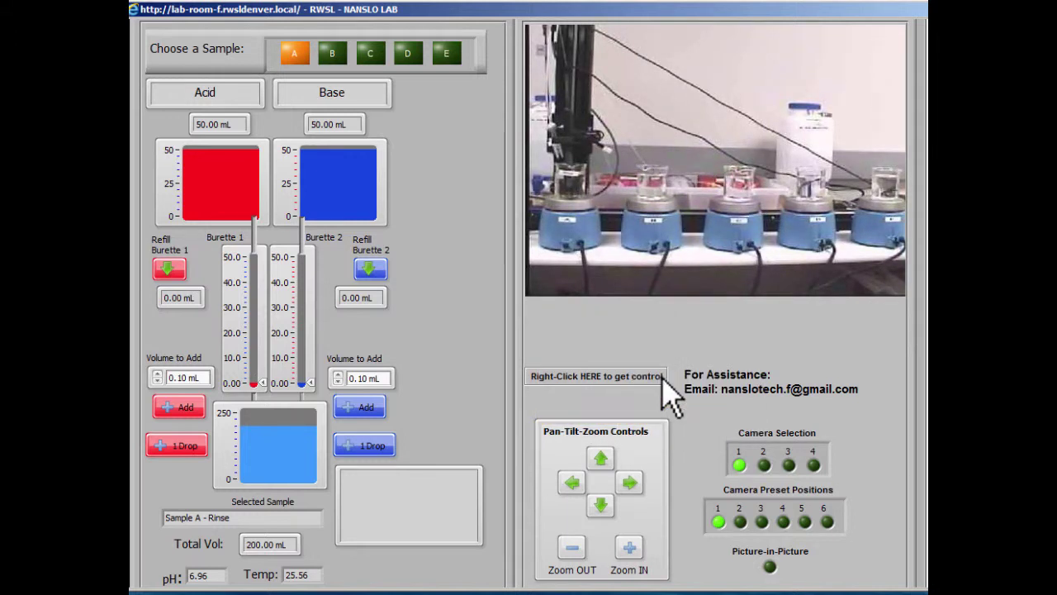
pyautogui.click(630, 482)
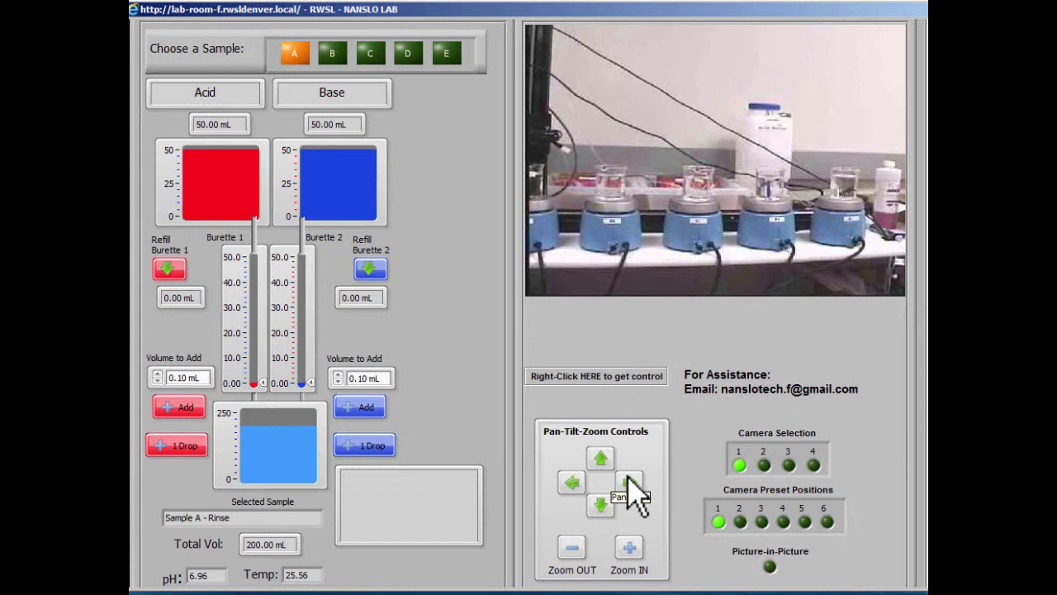
pyautogui.click(718, 522)
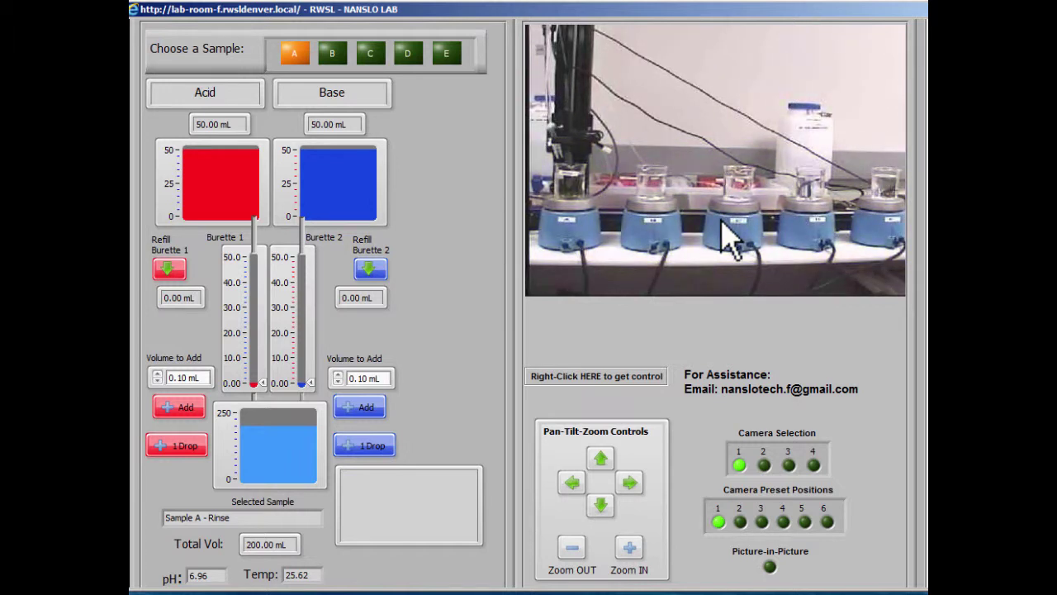
pyautogui.click(741, 520)
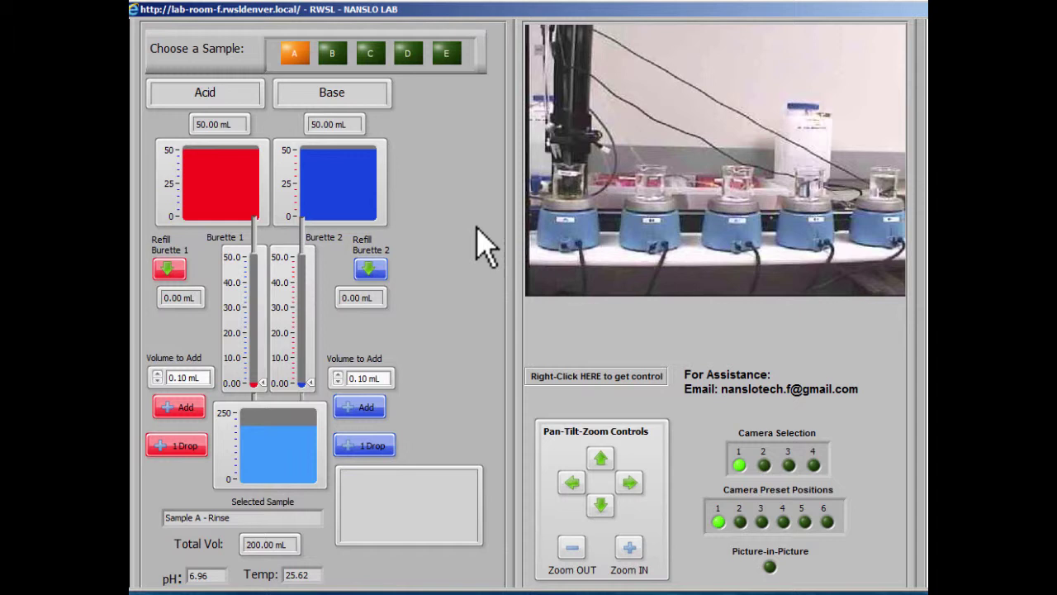
# Choose Sample B – Acetic Acid under Choose a Sample.
pyautogui.click(333, 54)
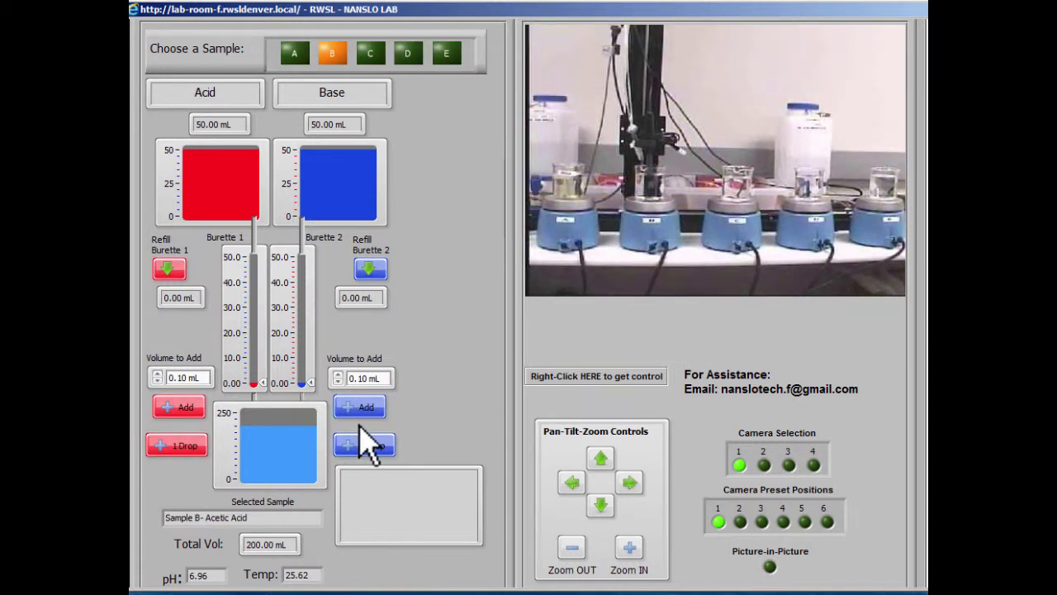
# Switch to Camera Preset 3 on beaker B and refill Burette 1 and Burette 2 to 50.00 mL.
pyautogui.click(762, 521)
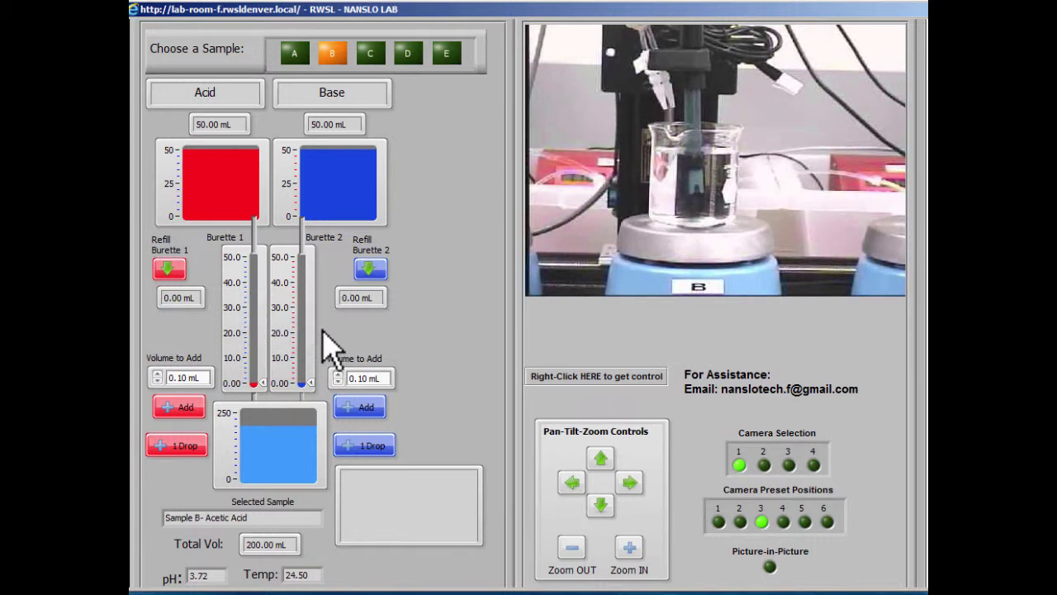
pyautogui.click(169, 266)
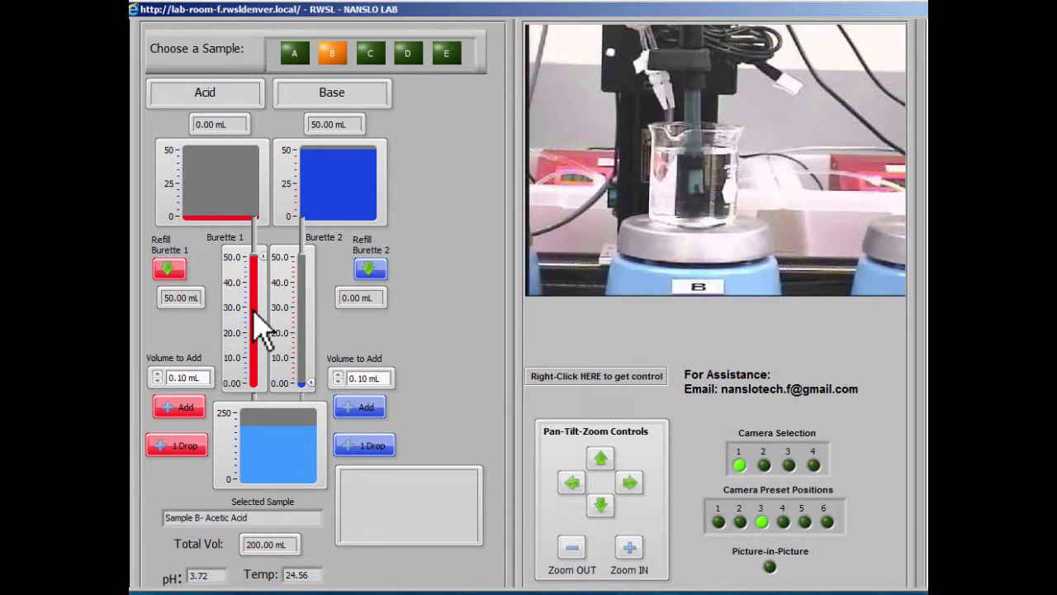
pyautogui.click(370, 268)
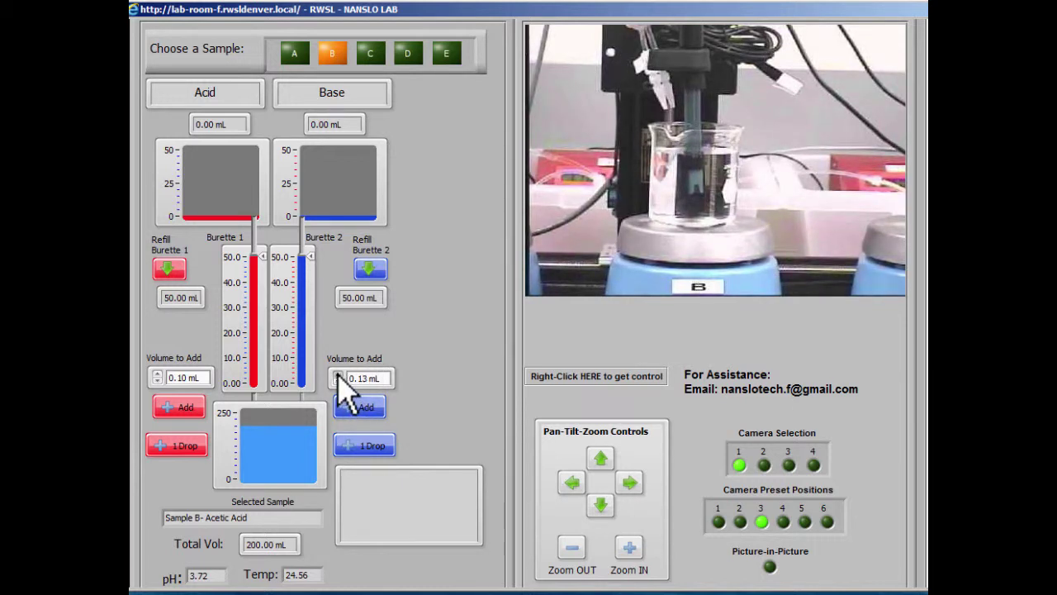
# Dispense 0.20 mL of base into Sample B, then add one more drop.
pyautogui.doubleClick(363, 378)
pyautogui.write('0.20')
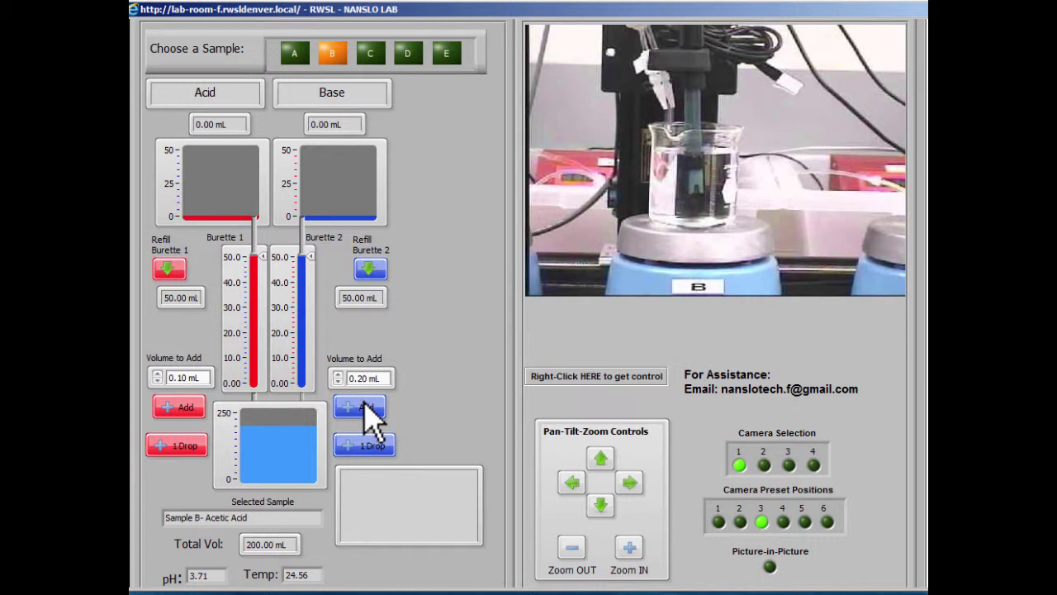
pyautogui.click(368, 409)
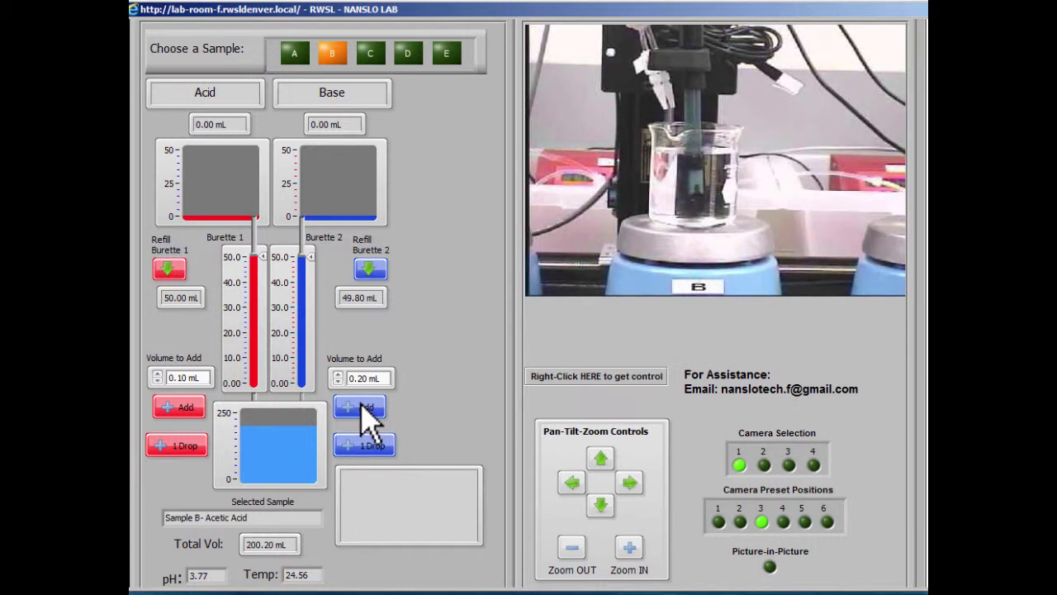
pyautogui.click(364, 446)
# Zoom, tilt and pan the camera for a closer view of the beaker.
pyautogui.click(628, 547)
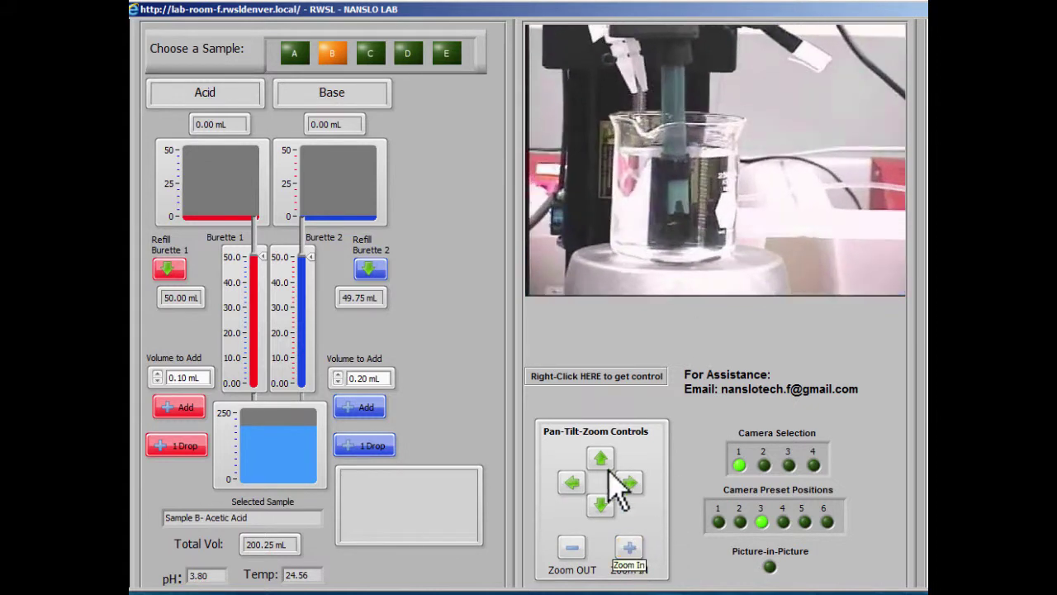
pyautogui.click(600, 456)
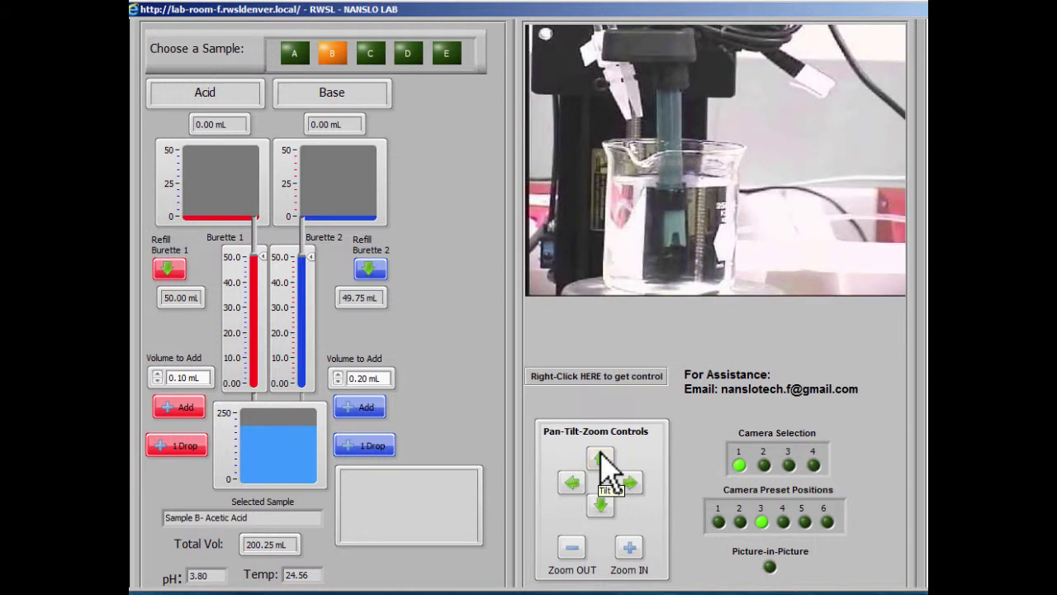
pyautogui.click(631, 554)
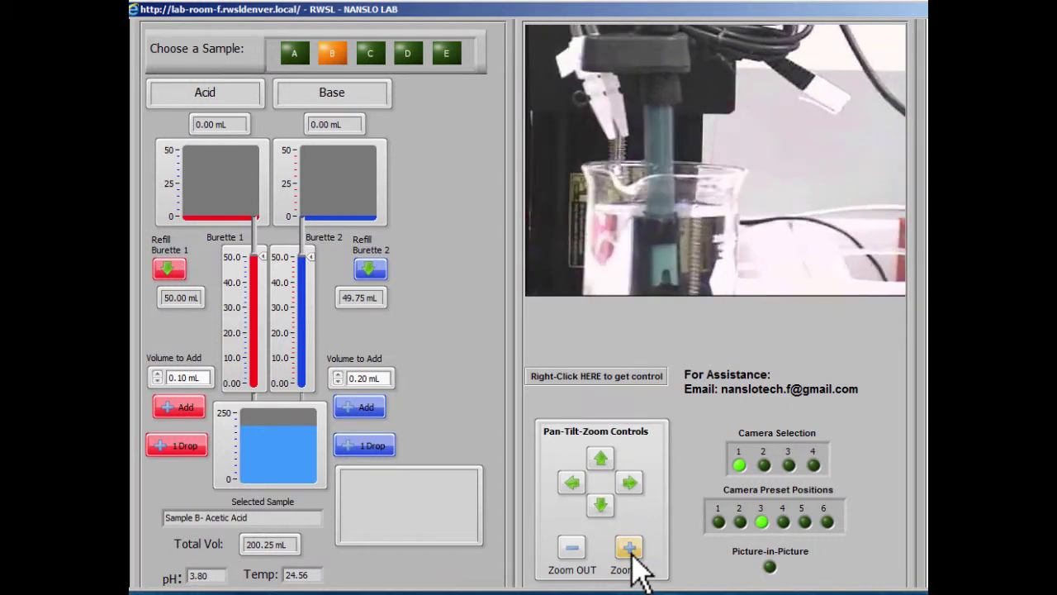
pyautogui.click(573, 484)
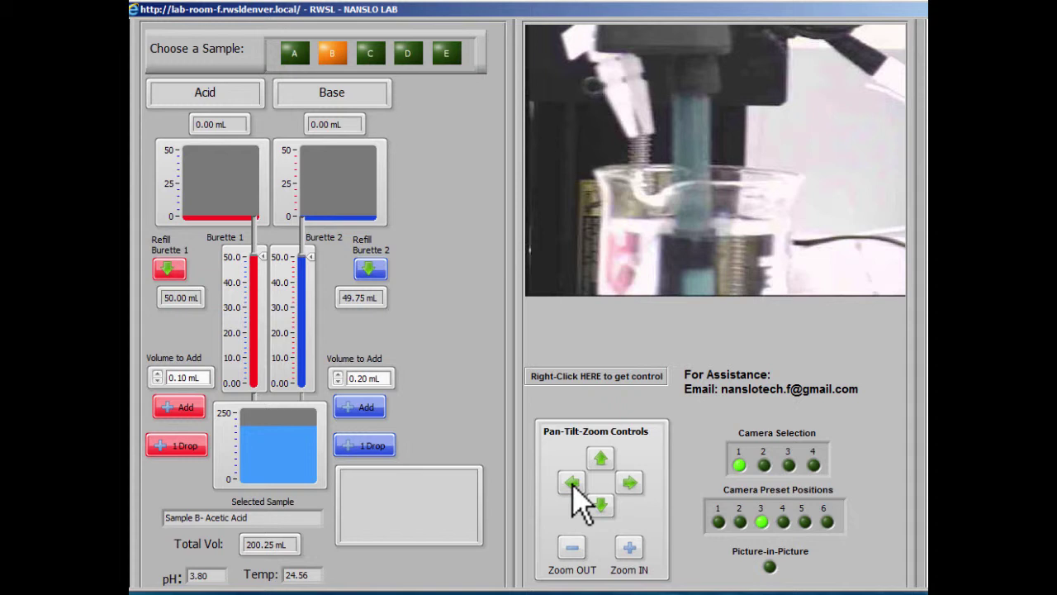
# Add two drops and 0.20 mL of base, bringing Sample B to pH 3.82 at 200.65 mL.
pyautogui.click(368, 447)
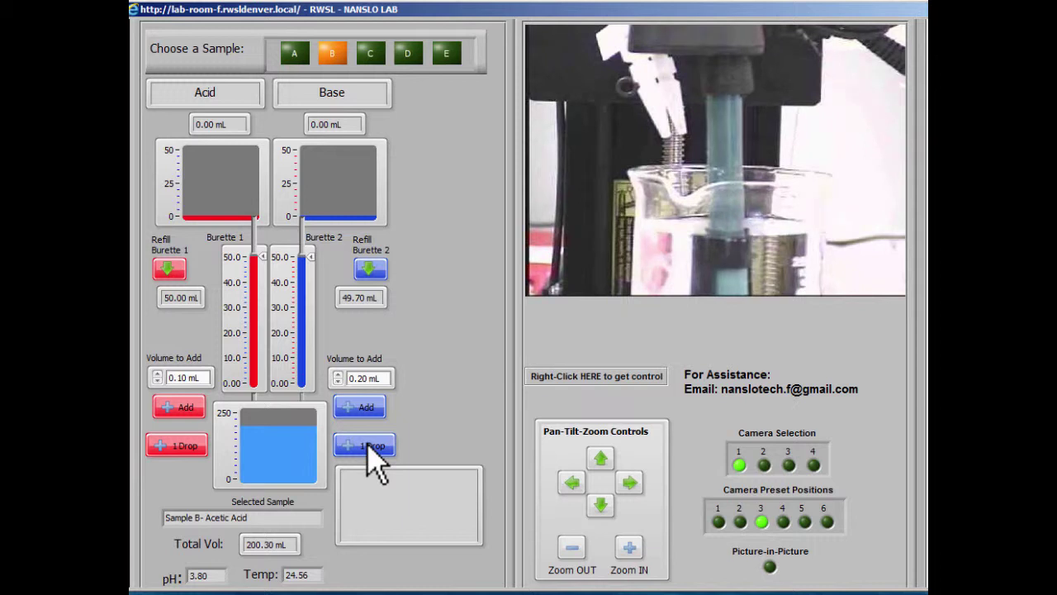
pyautogui.click(368, 447)
pyautogui.click(371, 405)
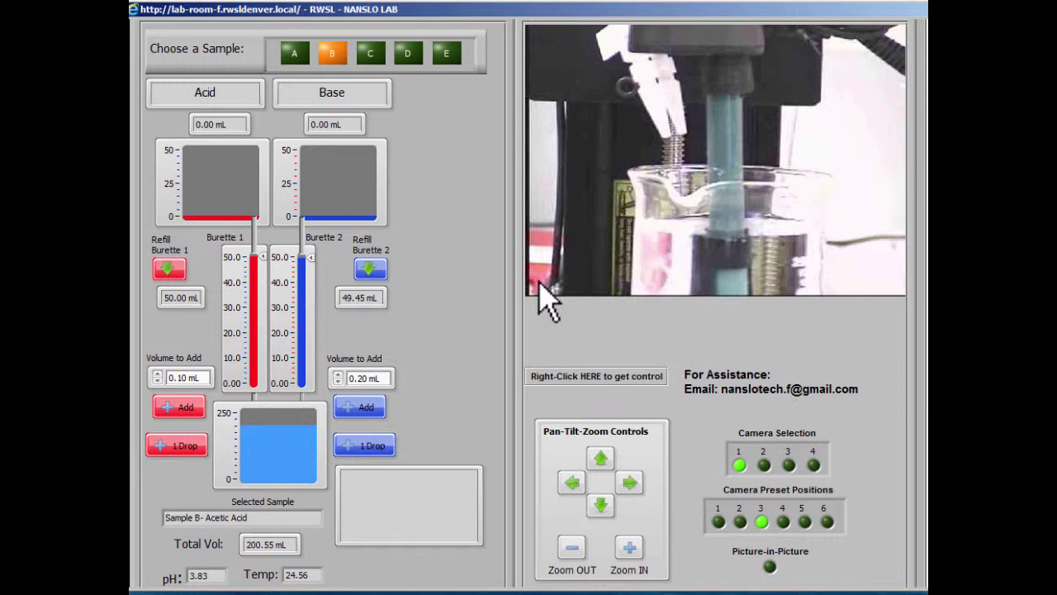
pyautogui.click(188, 405)
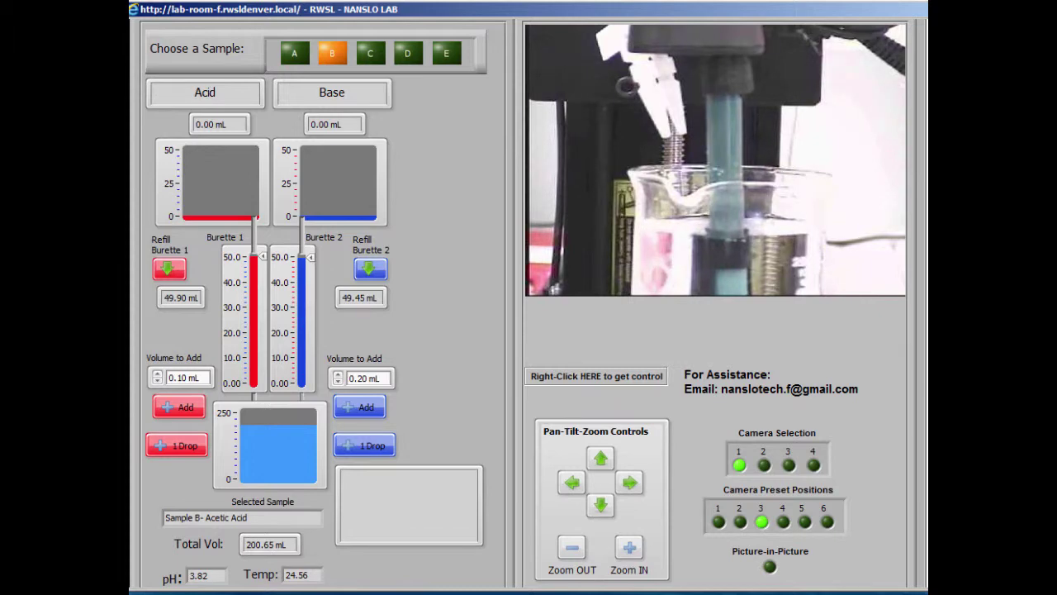
pyautogui.scroll(1, 529, 303)
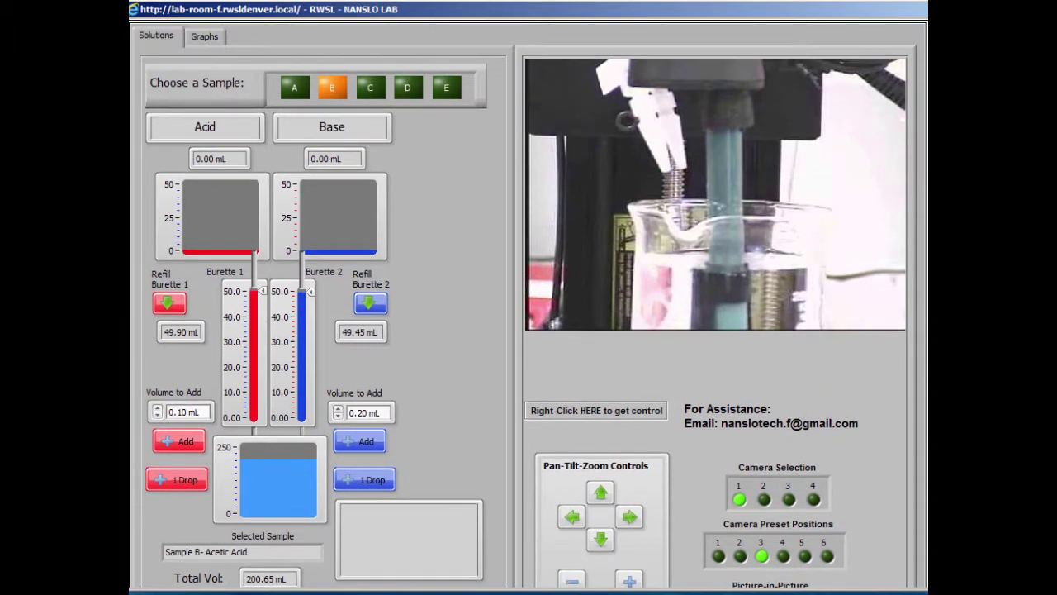
# Show the Graphs page and flip through Temp Graph 1, pH Graph 2 and Temp Graph 2.
pyautogui.click(207, 41)
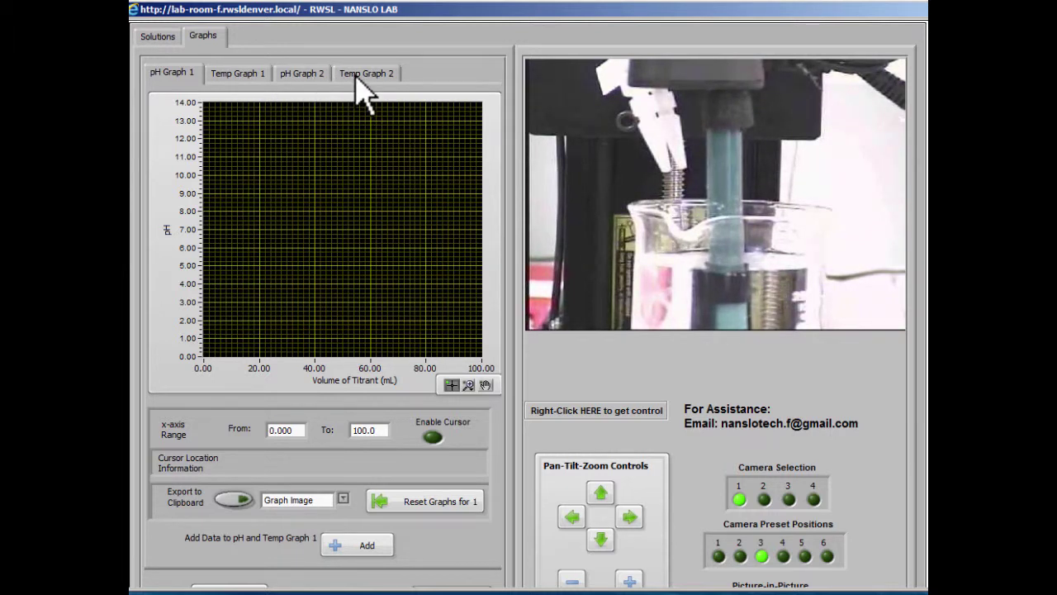
pyautogui.click(261, 78)
pyautogui.click(307, 76)
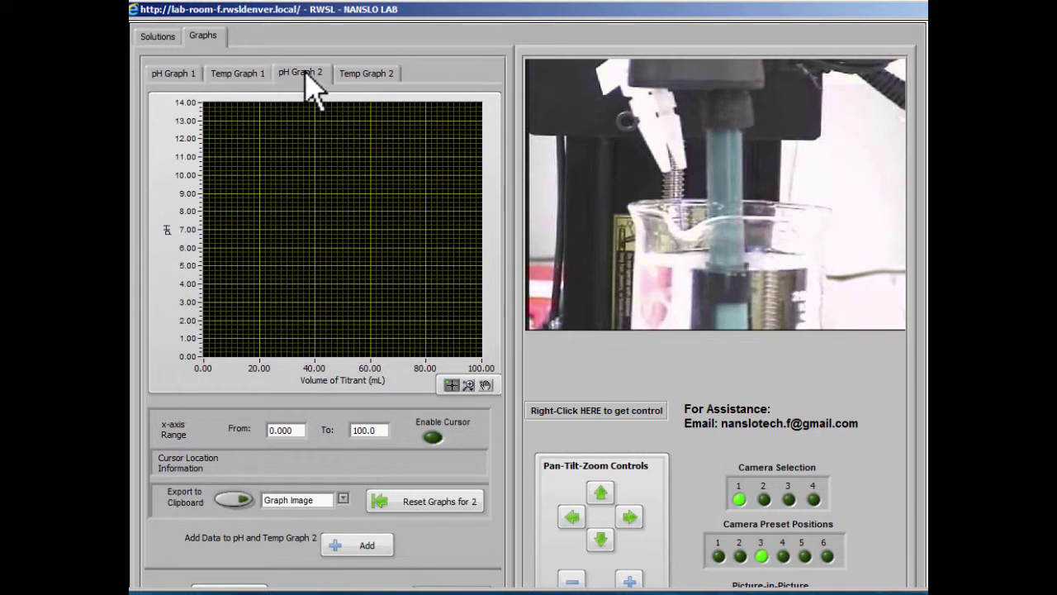
pyautogui.click(367, 78)
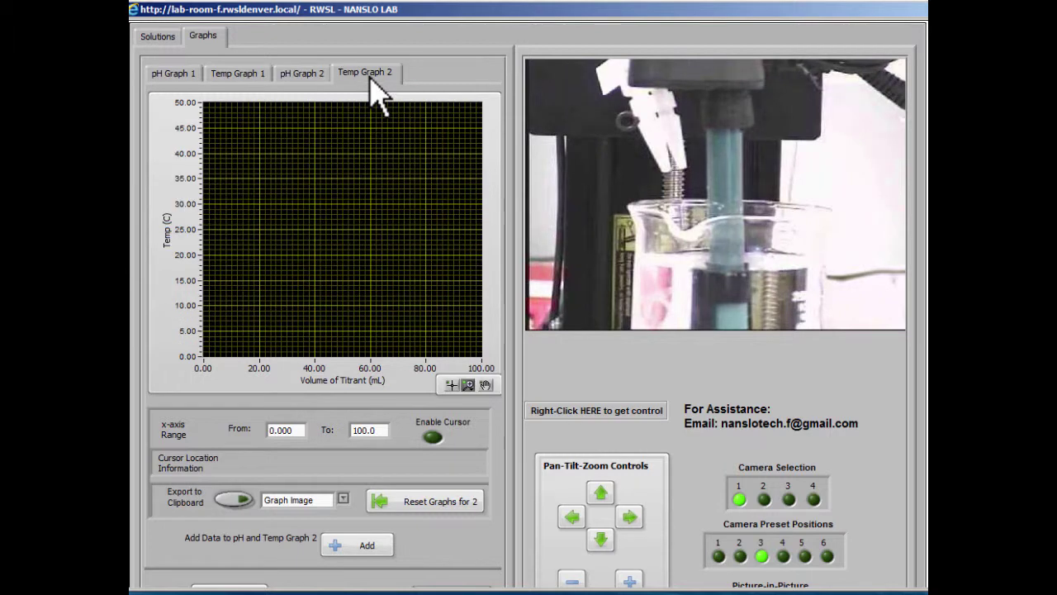
# Add 0.10 mL of acid, record the reading on graph 1, and view pH Graph 1 and Temp Graph 1.
pyautogui.click(185, 79)
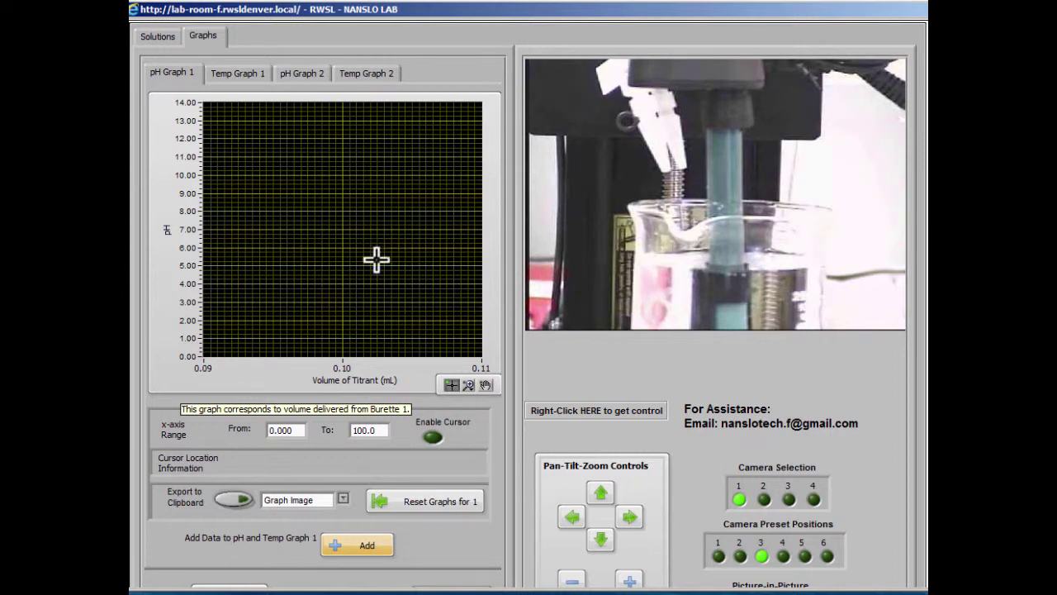
pyautogui.click(160, 39)
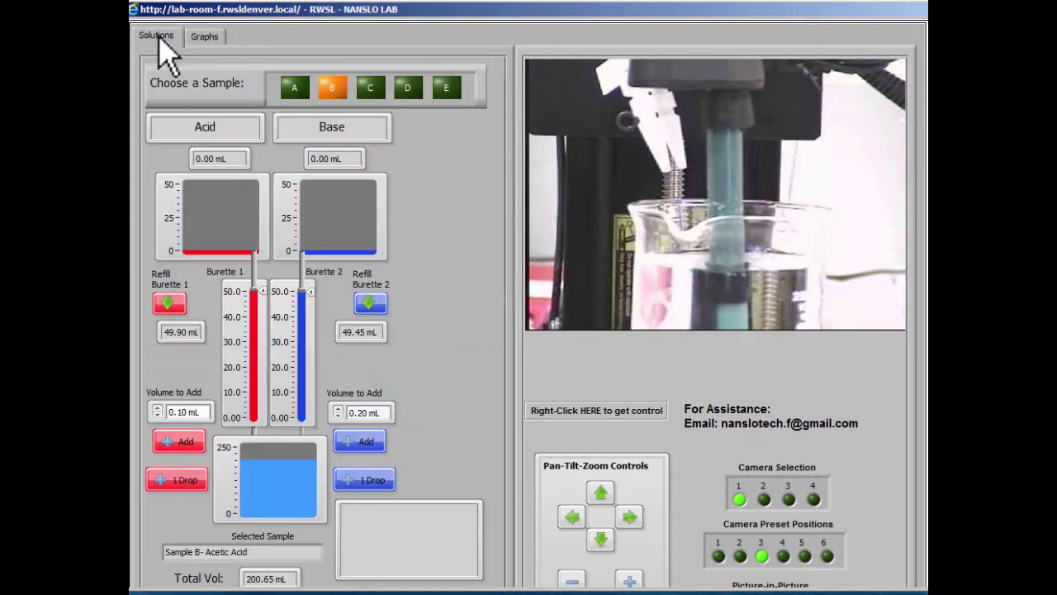
pyautogui.click(176, 443)
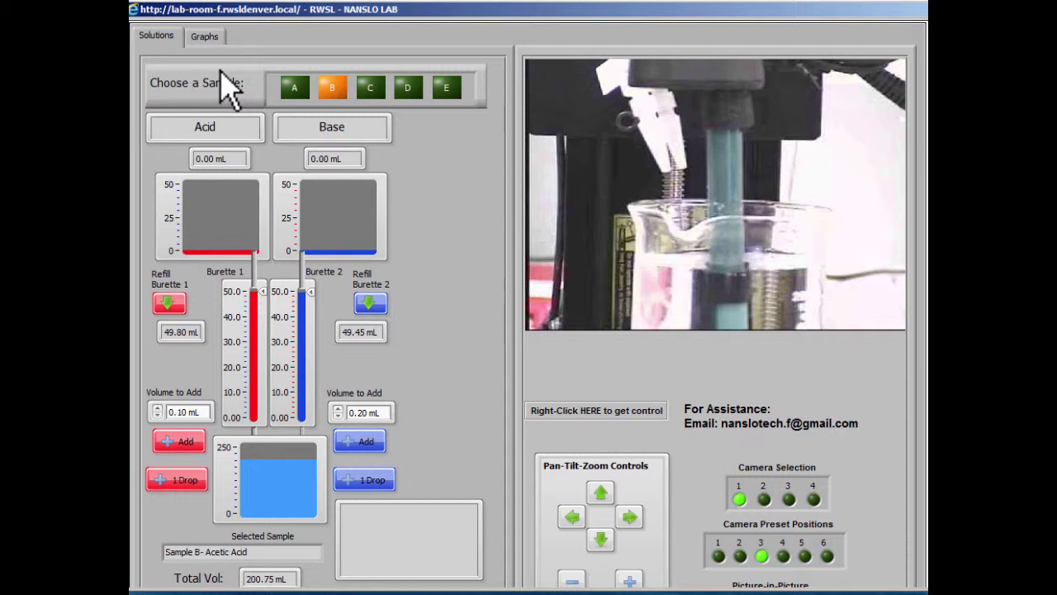
pyautogui.click(206, 36)
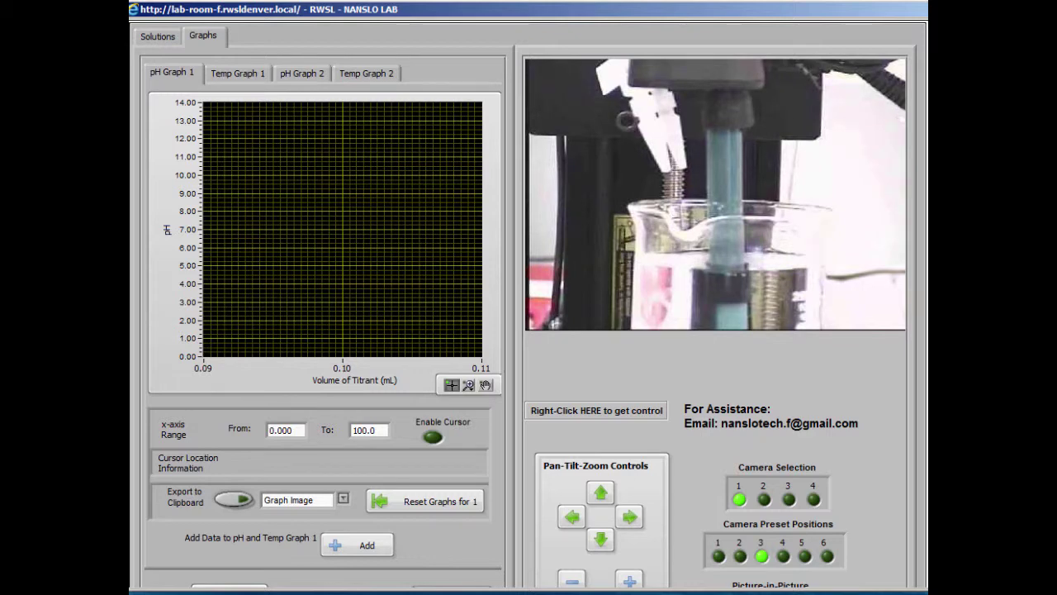
pyautogui.scroll(-1, 405, 432)
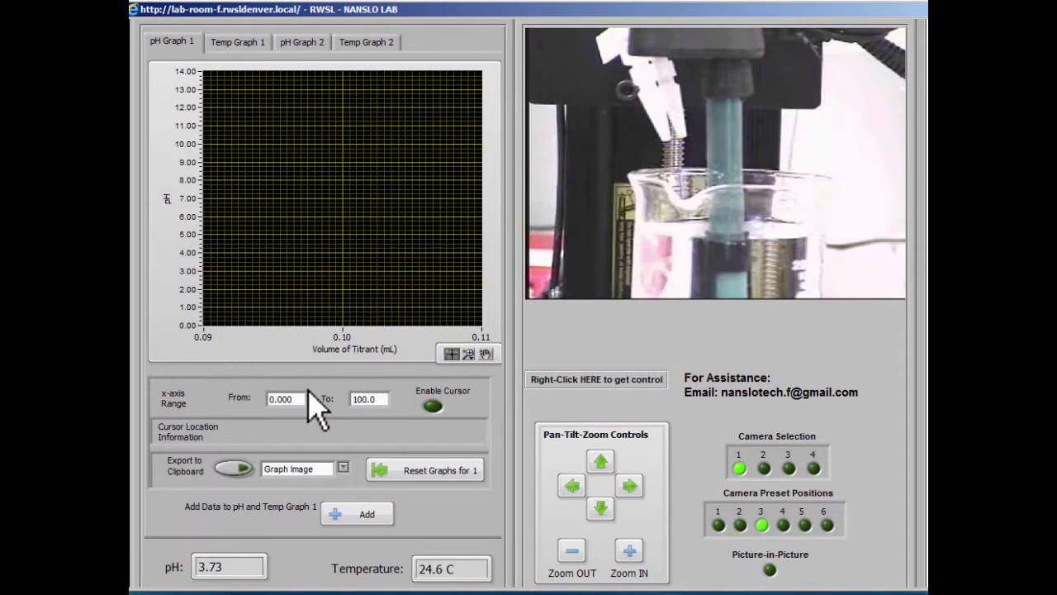
pyautogui.click(356, 512)
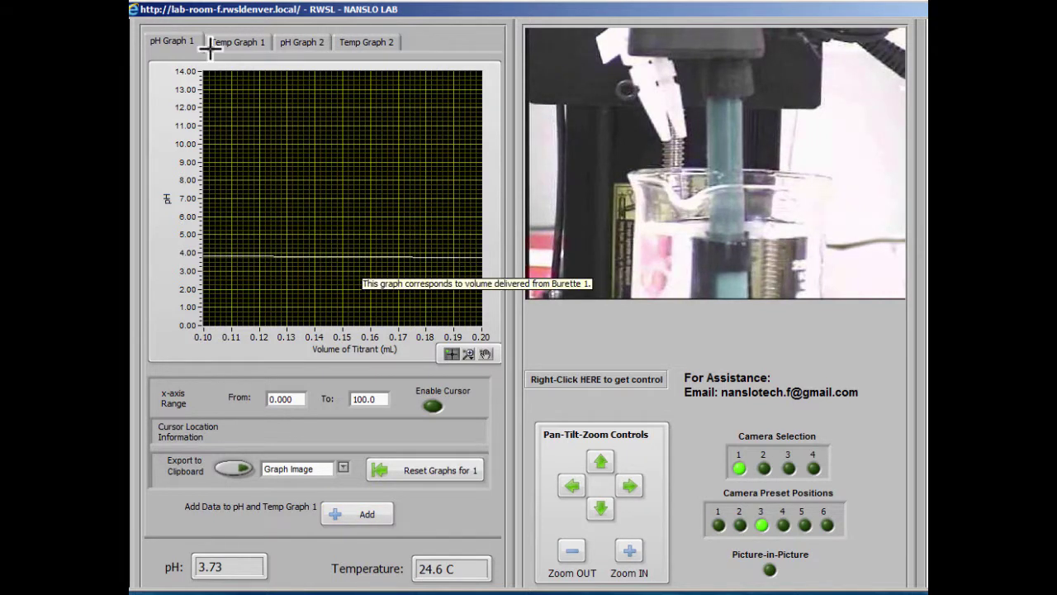
pyautogui.click(244, 41)
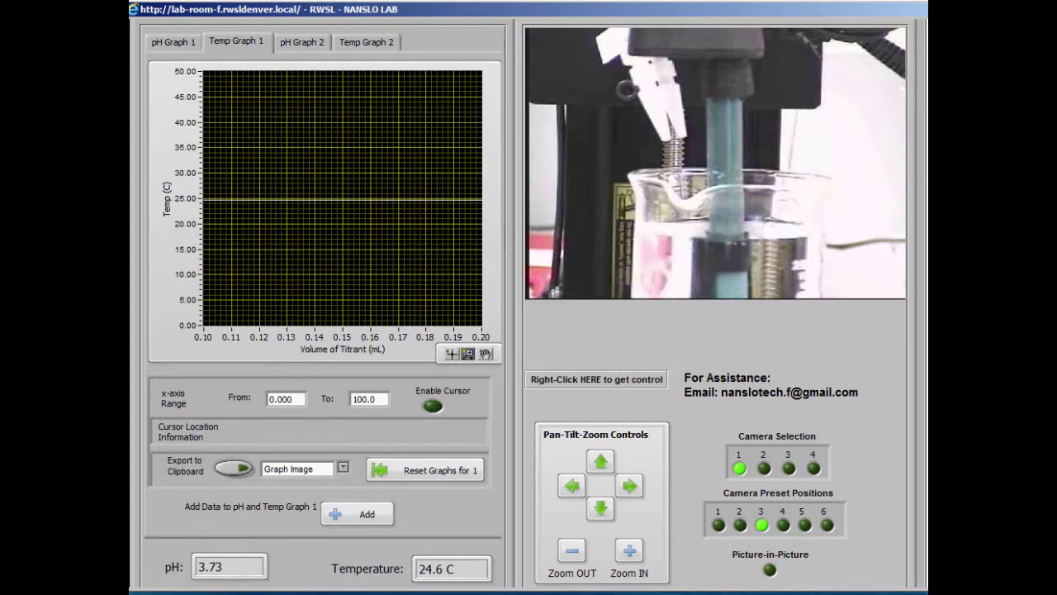
pyautogui.scroll(2, 330, 236)
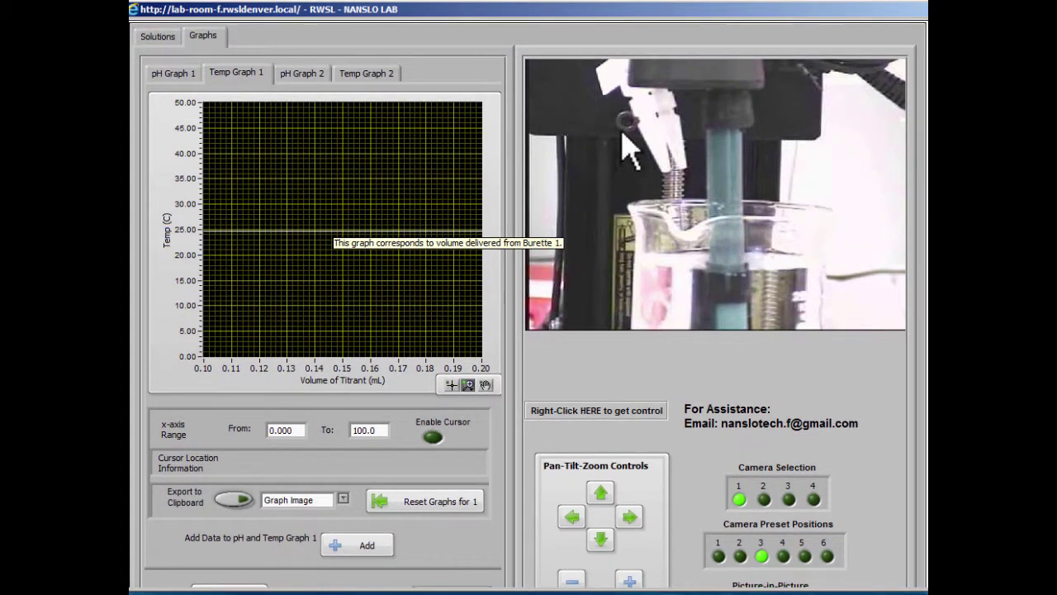
# Add another 0.10 mL of acid and record it on graph 1, then review pH Graph 1, pH Graph 2 and Temp Graph 2.
pyautogui.click(158, 36)
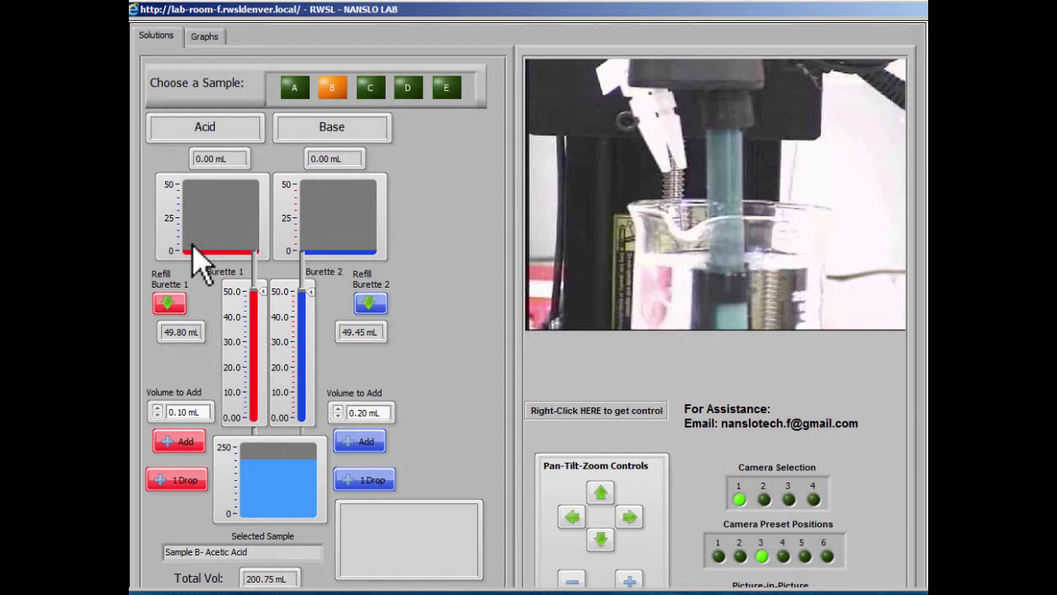
pyautogui.click(188, 446)
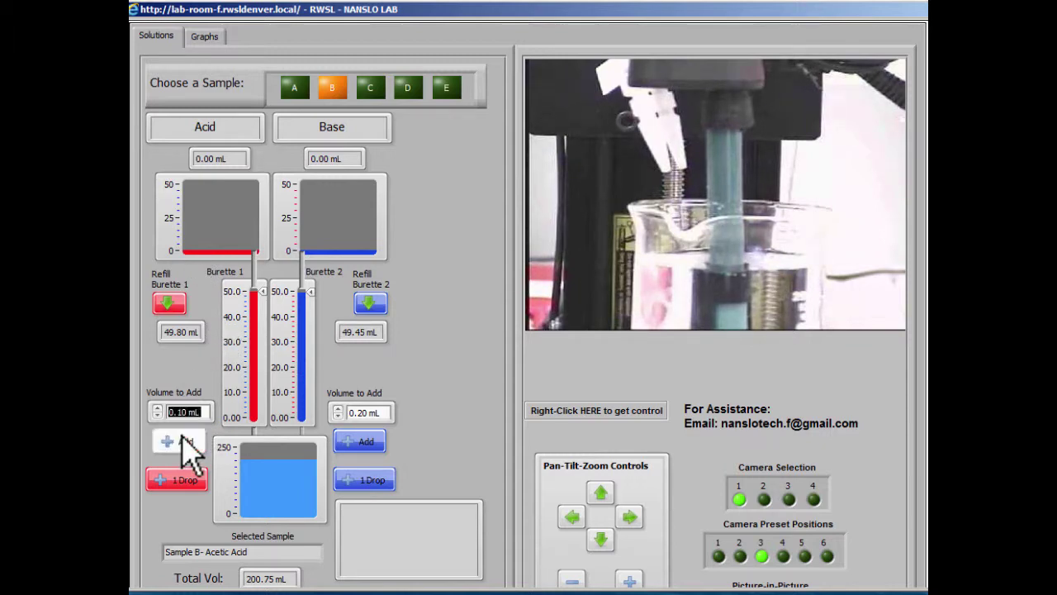
pyautogui.click(218, 38)
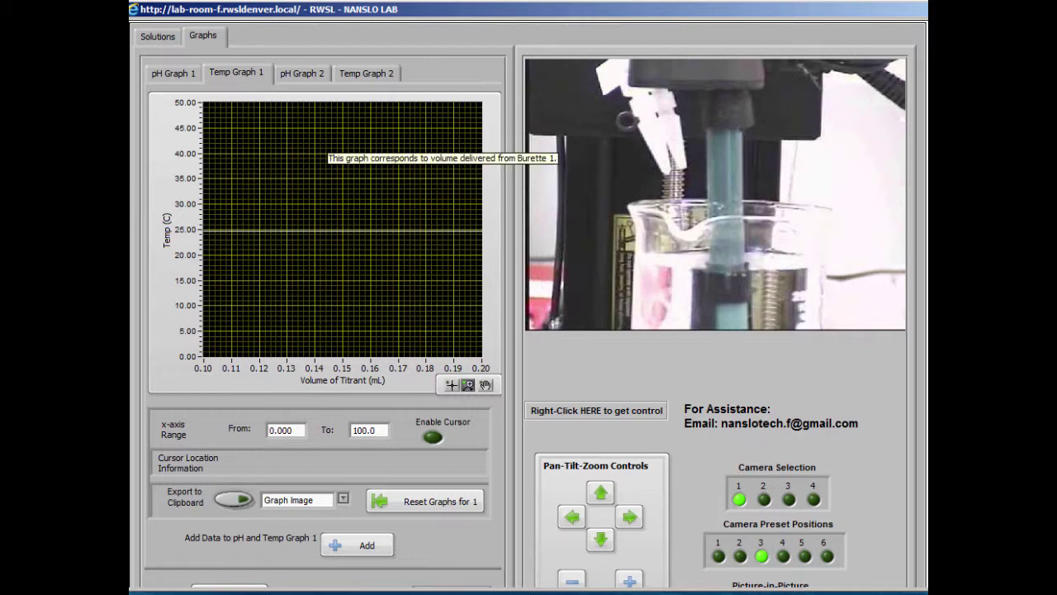
pyautogui.scroll(-1, 506, 387)
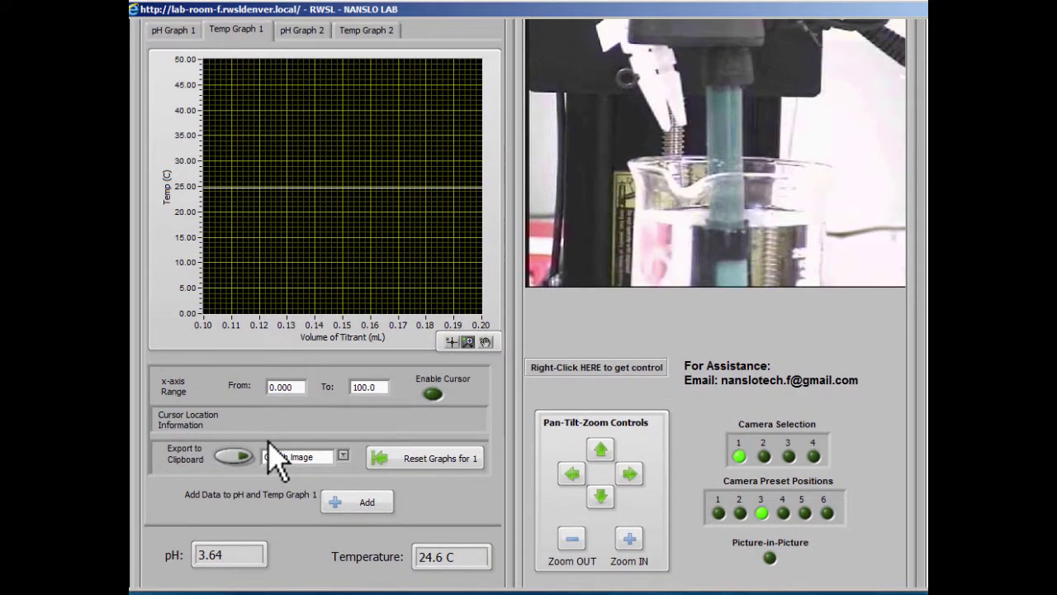
pyautogui.click(345, 500)
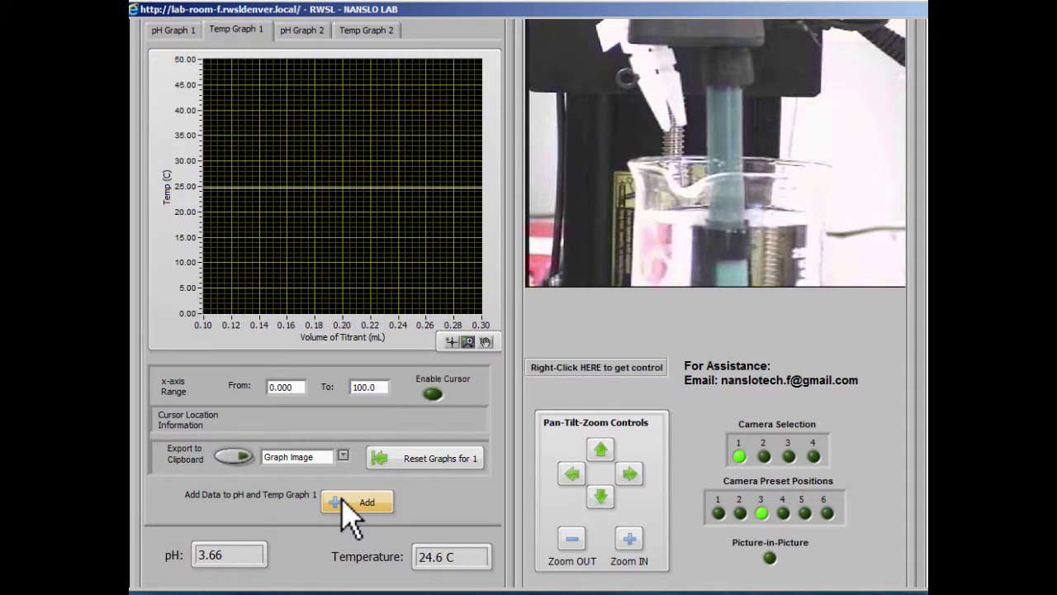
pyautogui.click(188, 32)
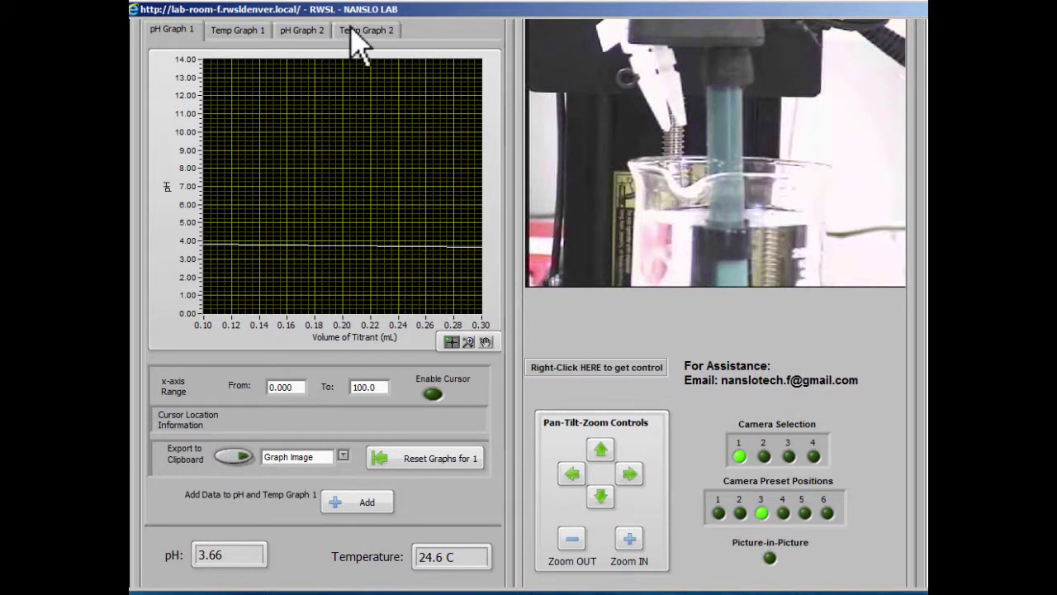
pyautogui.click(313, 33)
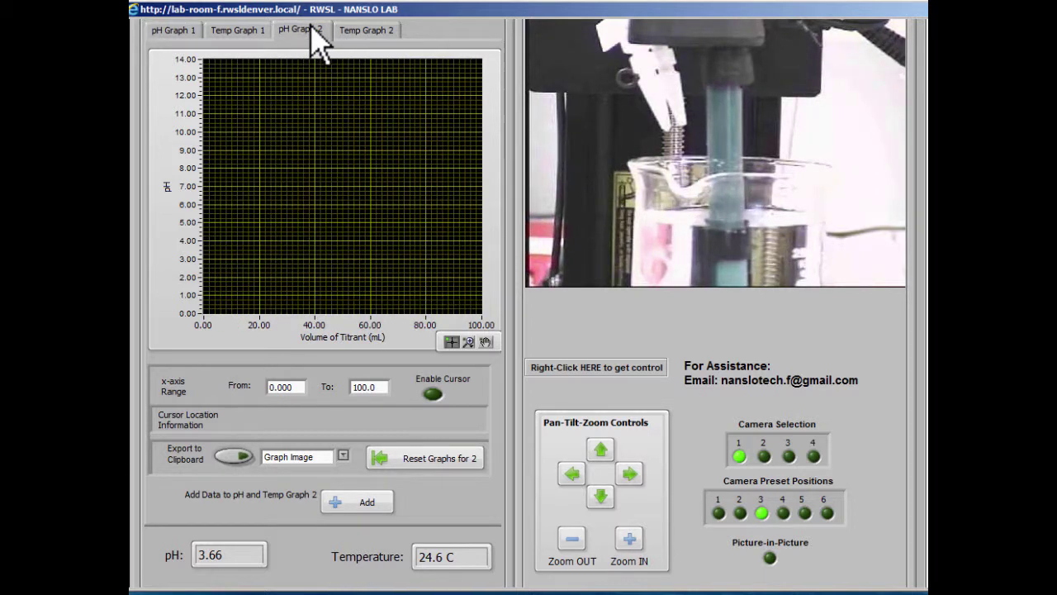
pyautogui.click(389, 31)
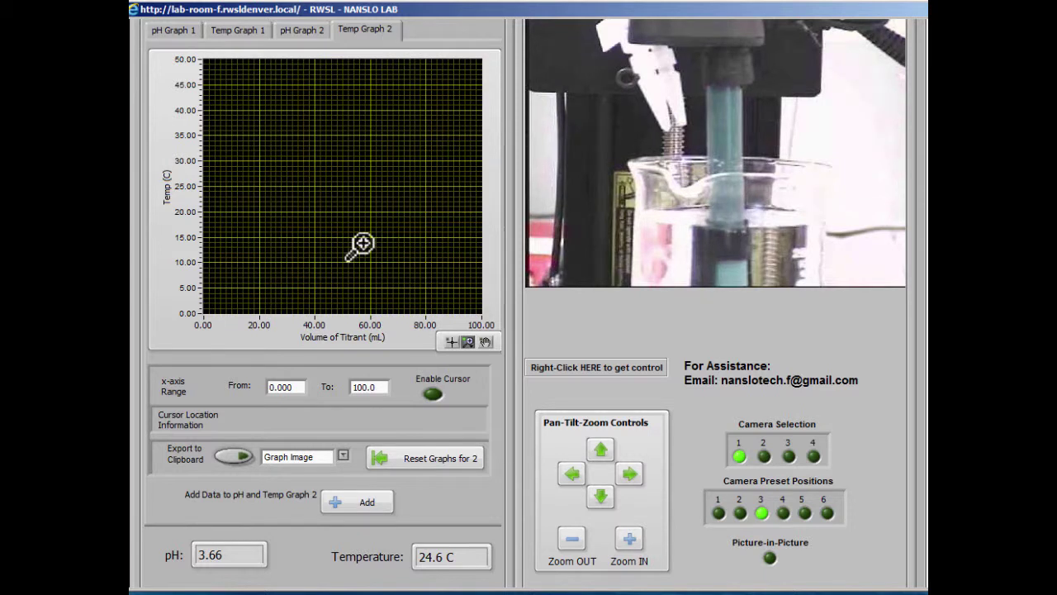
# Add one drop of base from Burette 2 and record the reading on graph 2.
pyautogui.click(363, 503)
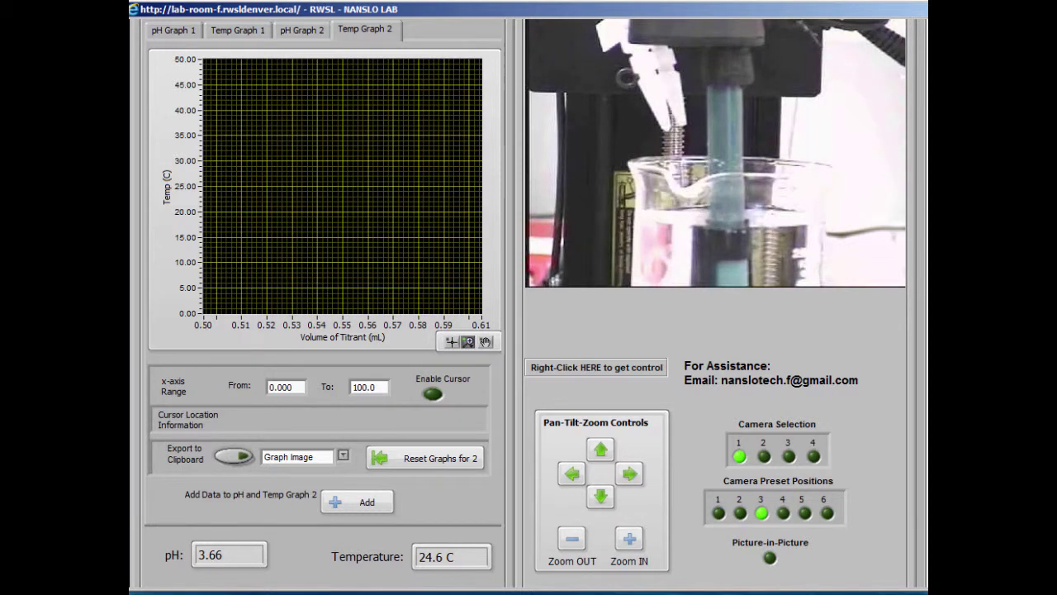
pyautogui.scroll(2, 524, 303)
pyautogui.click(157, 37)
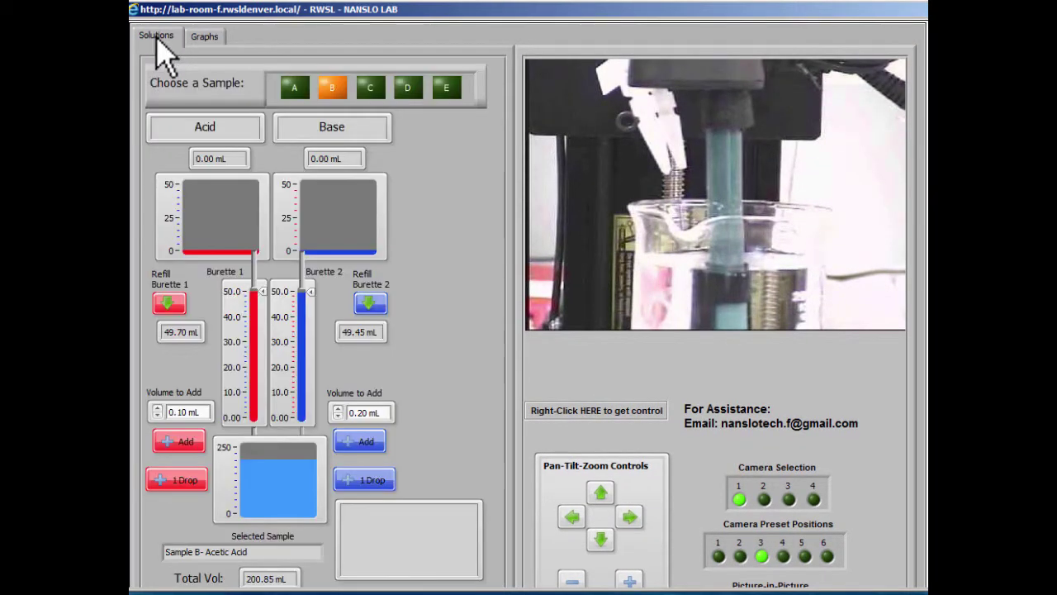
pyautogui.click(369, 482)
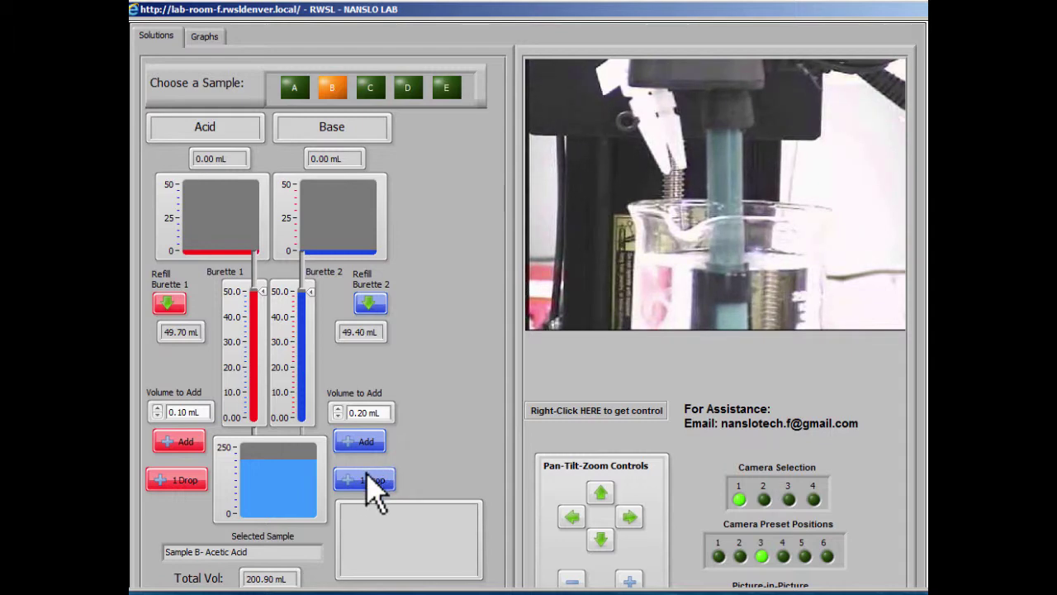
pyautogui.click(207, 36)
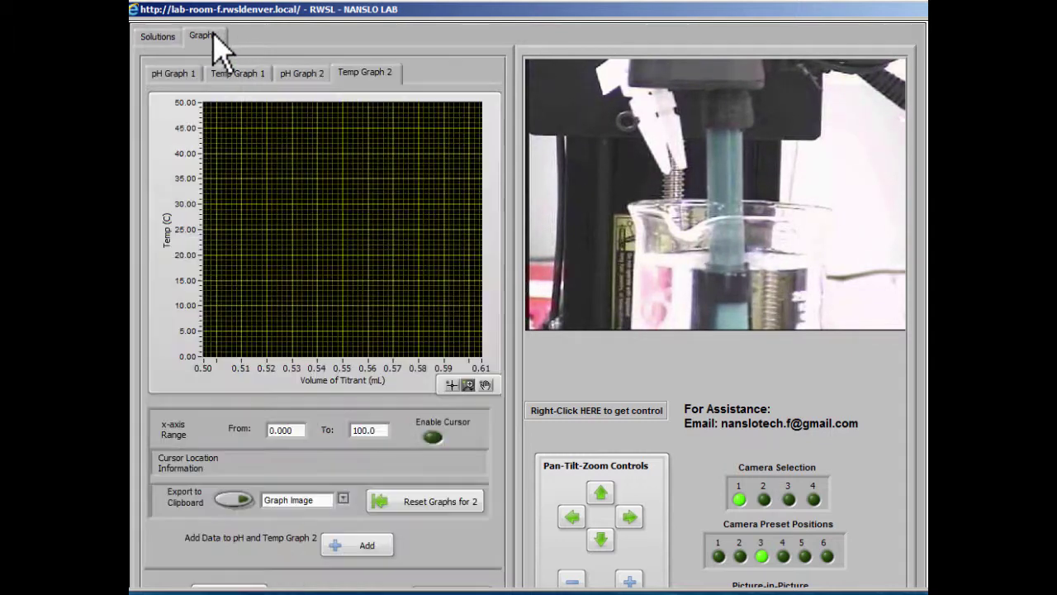
pyautogui.click(365, 546)
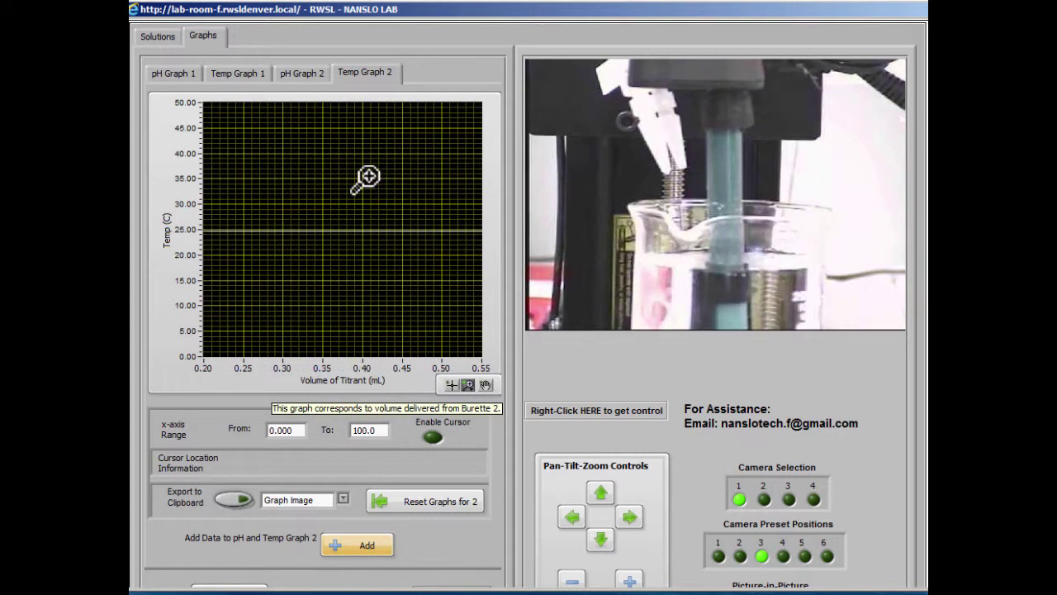
# Switch between pH Graph 2 and Temp Graph 2 to inspect the new reading.
pyautogui.click(314, 75)
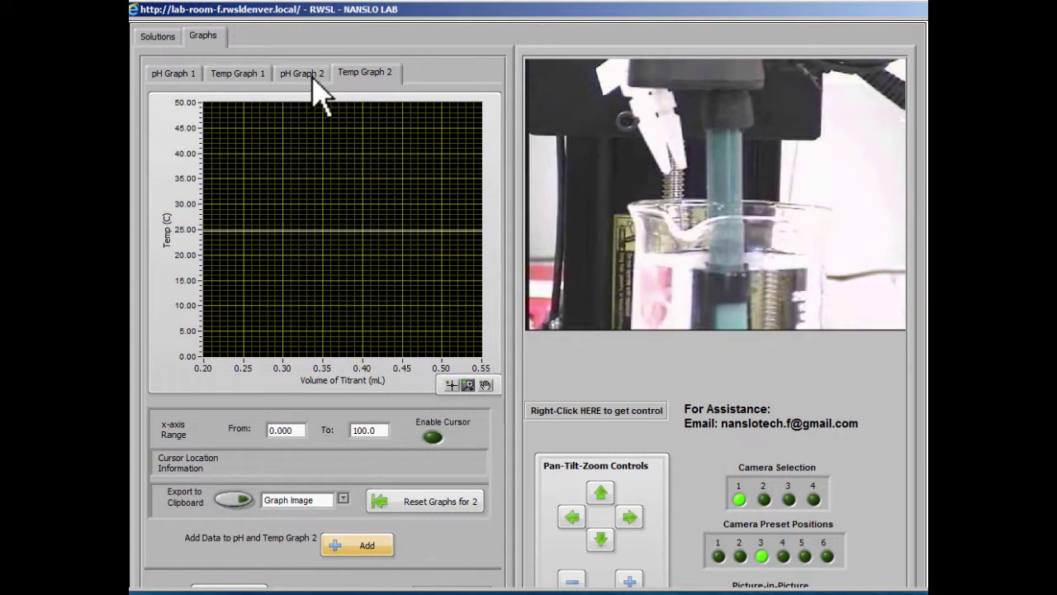
pyautogui.click(364, 73)
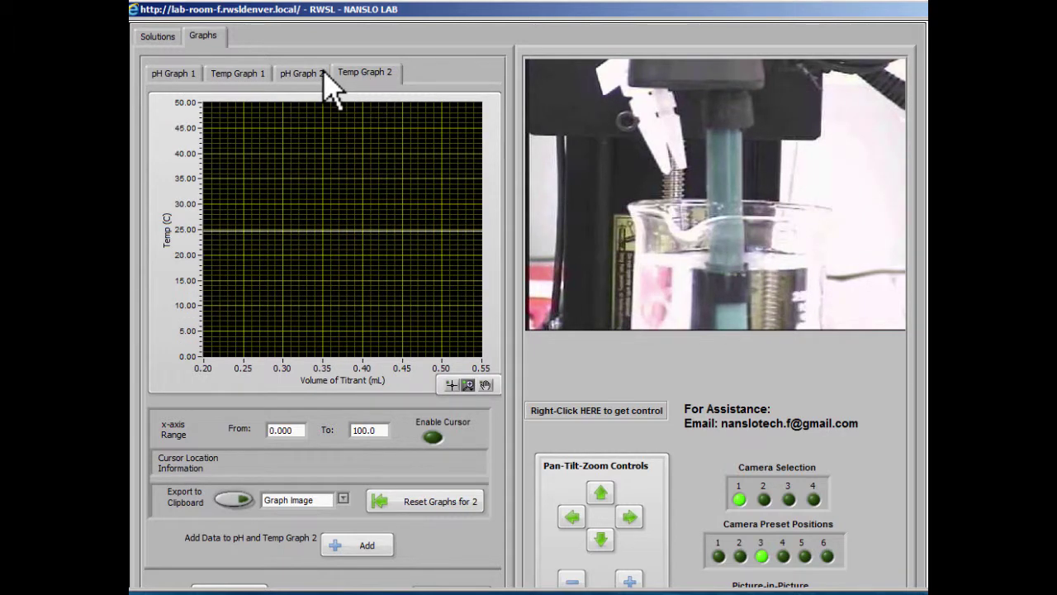
pyautogui.click(323, 74)
pyautogui.click(384, 92)
# Show pH Graph 1 and fit its axes to the curve.
pyautogui.click(254, 79)
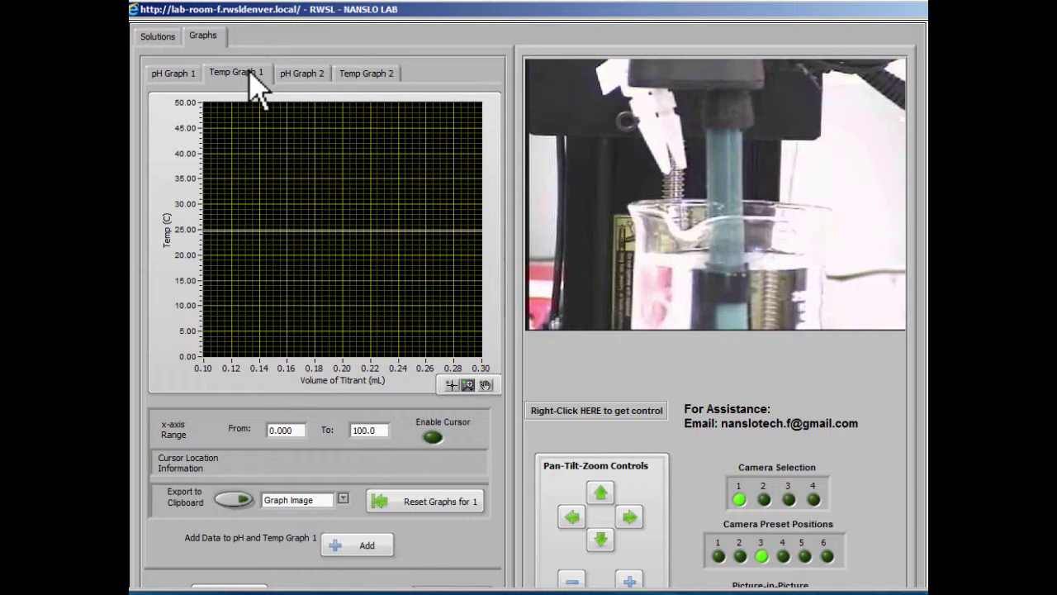
pyautogui.click(186, 73)
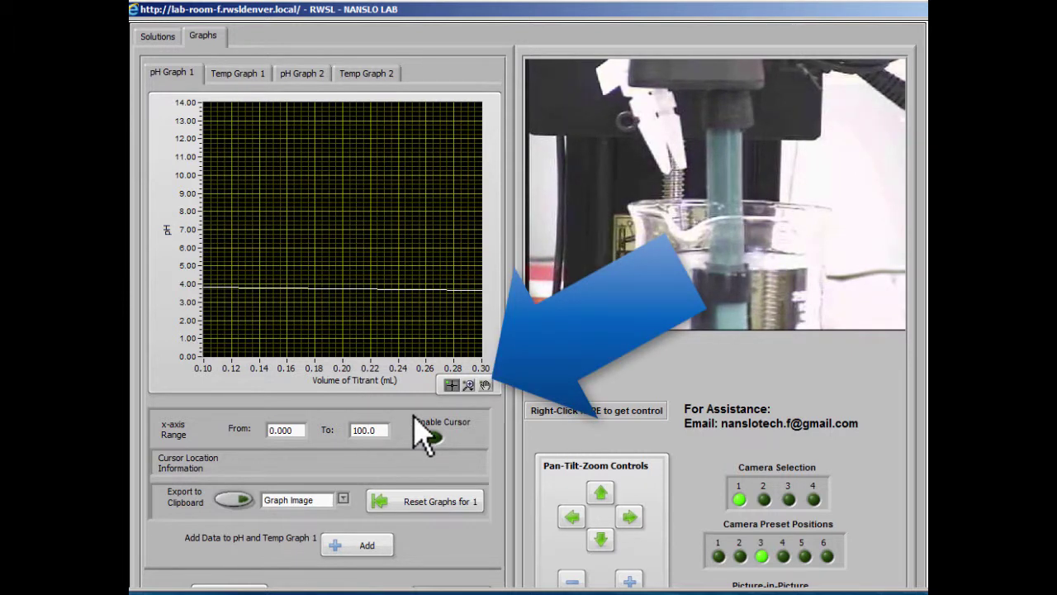
pyautogui.click(469, 385)
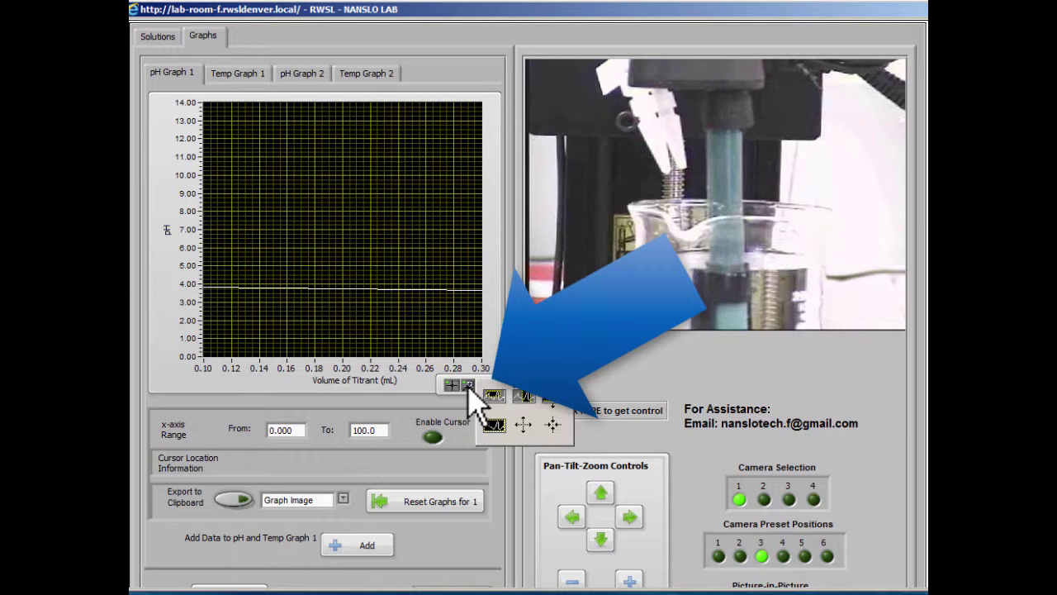
pyautogui.click(494, 425)
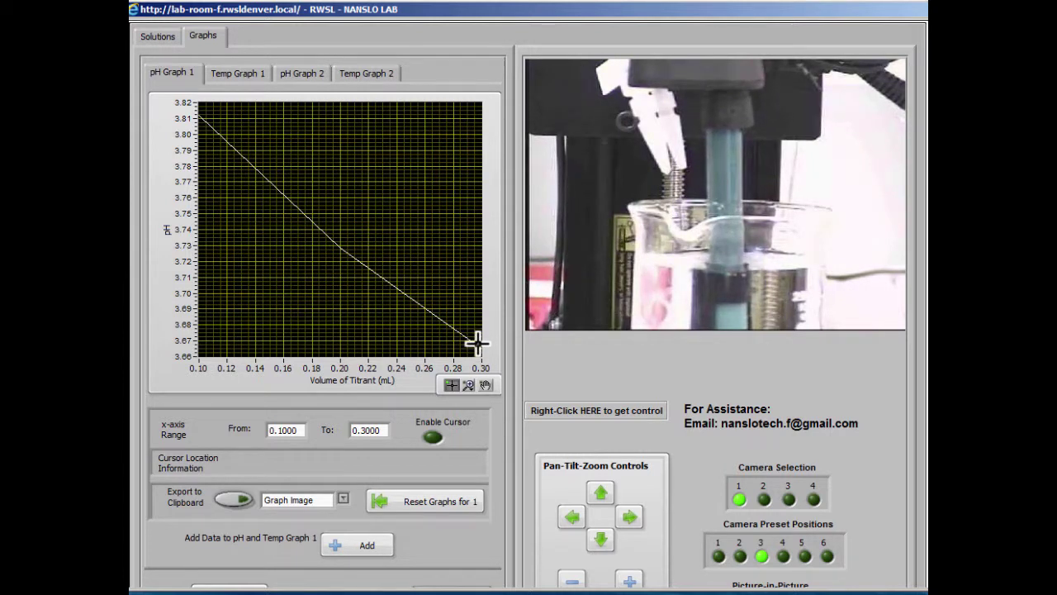
# Zoom into the curve between 0.17 and 0.26 mL, then zoom back out.
pyautogui.click(468, 385)
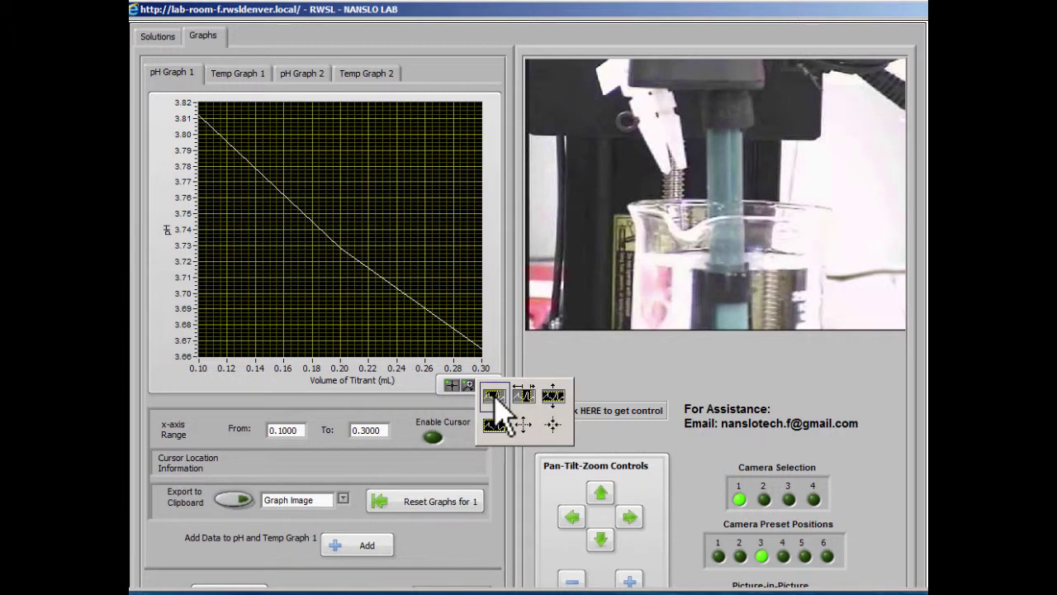
pyautogui.click(495, 398)
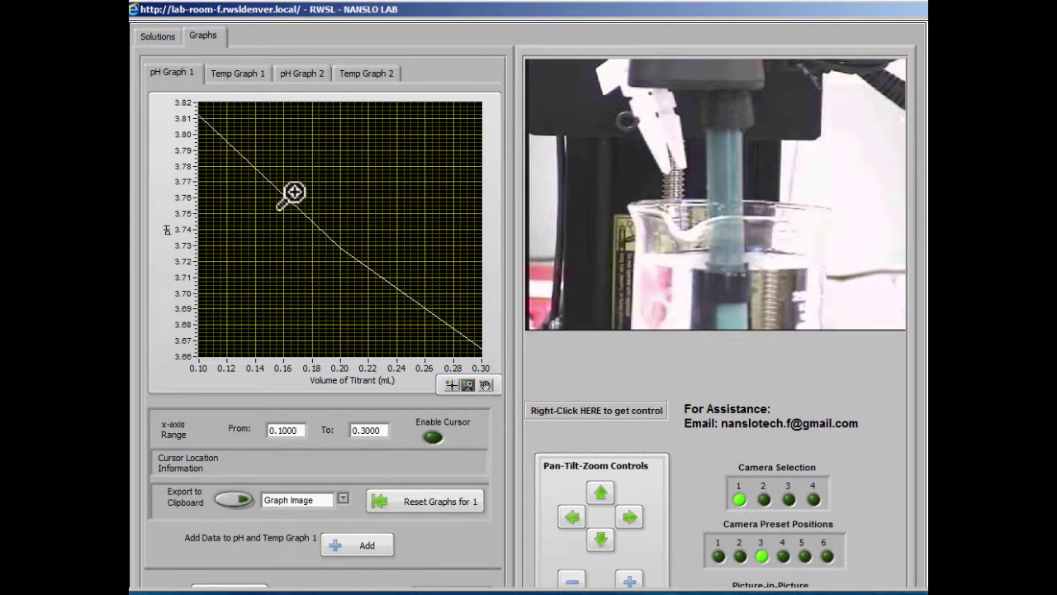
pyautogui.moveTo(296, 195); pyautogui.dragTo(426, 342)
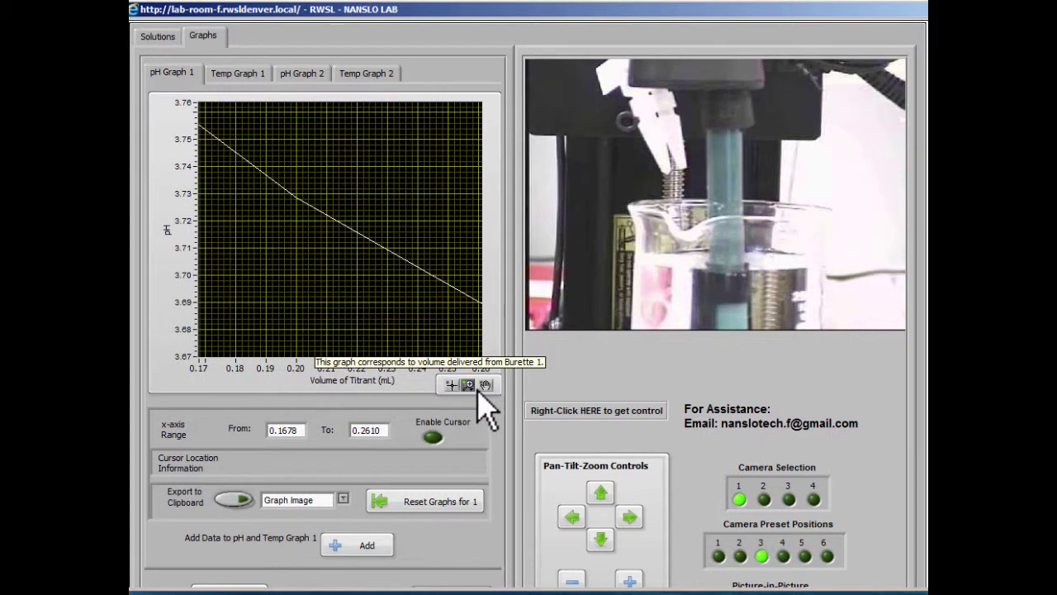
pyautogui.click(470, 386)
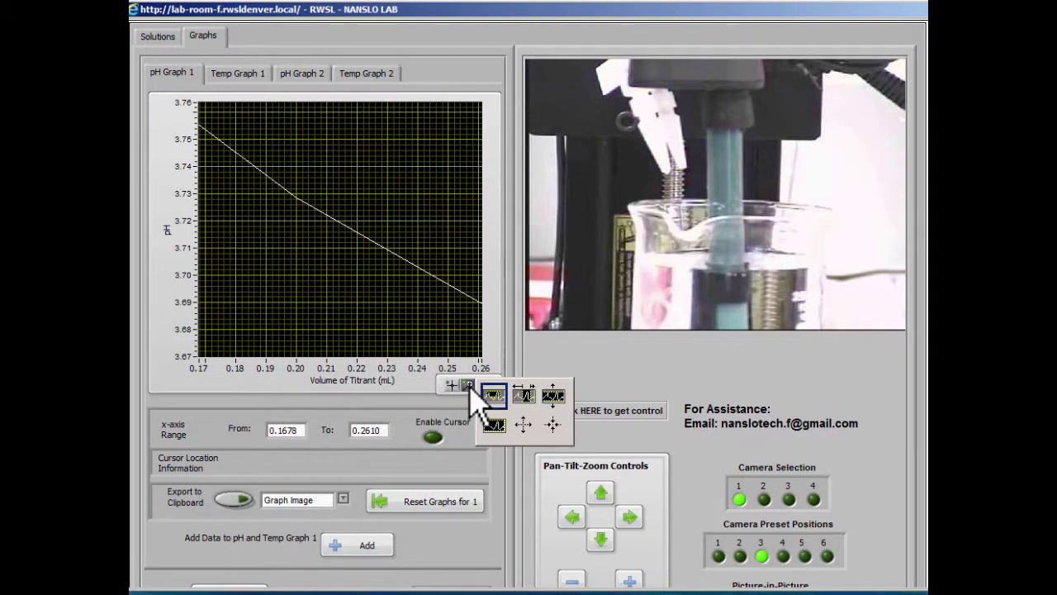
pyautogui.click(496, 419)
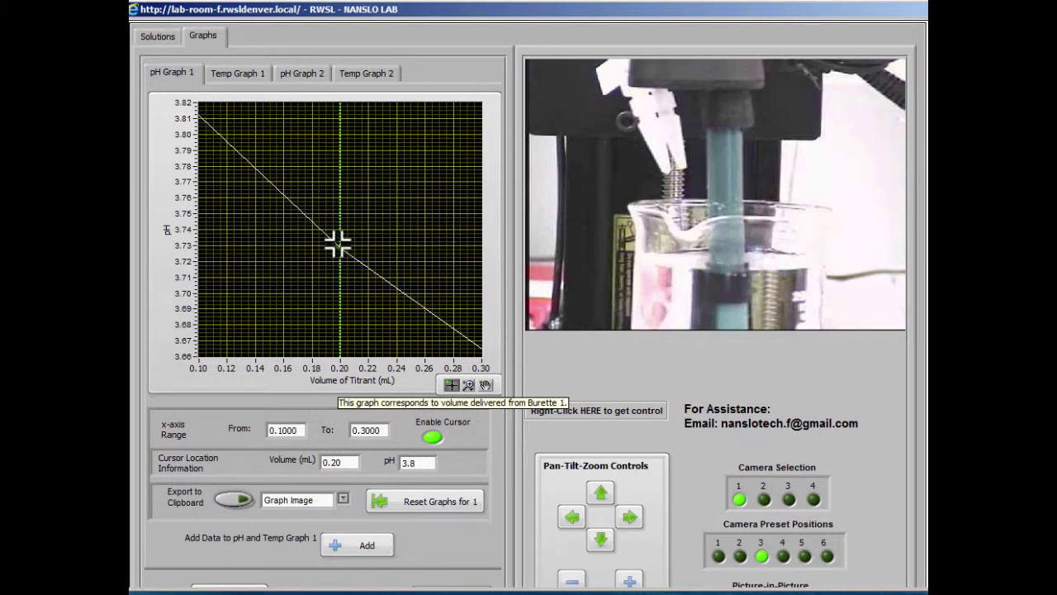
# Drag the graph cursor to 0.30 mL, then back to 0.20 mL, reading volume and pH.
pyautogui.moveTo(338, 245); pyautogui.dragTo(448, 269)
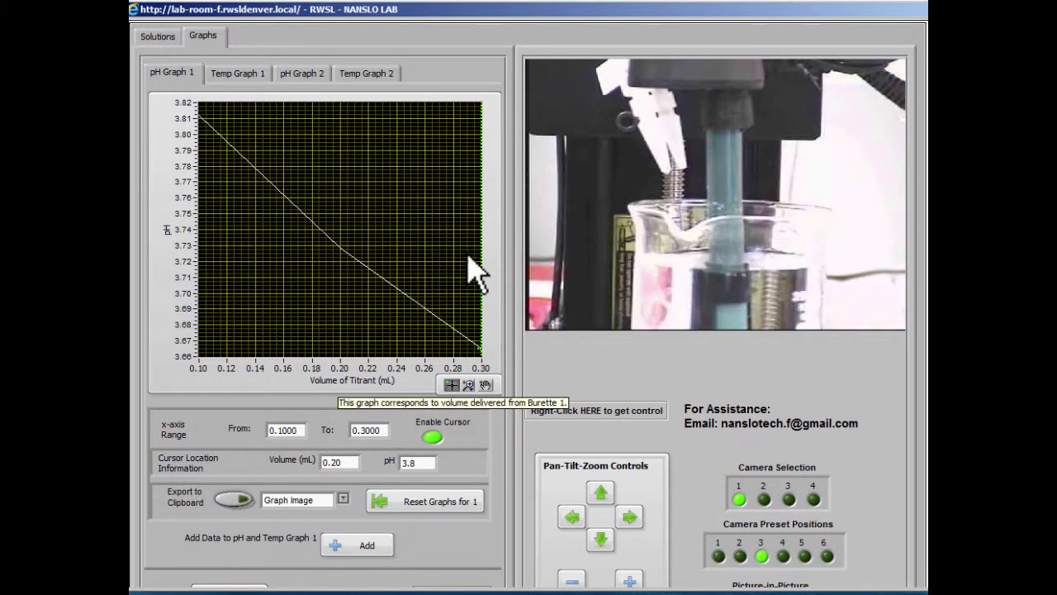
pyautogui.moveTo(480, 248); pyautogui.dragTo(368, 220)
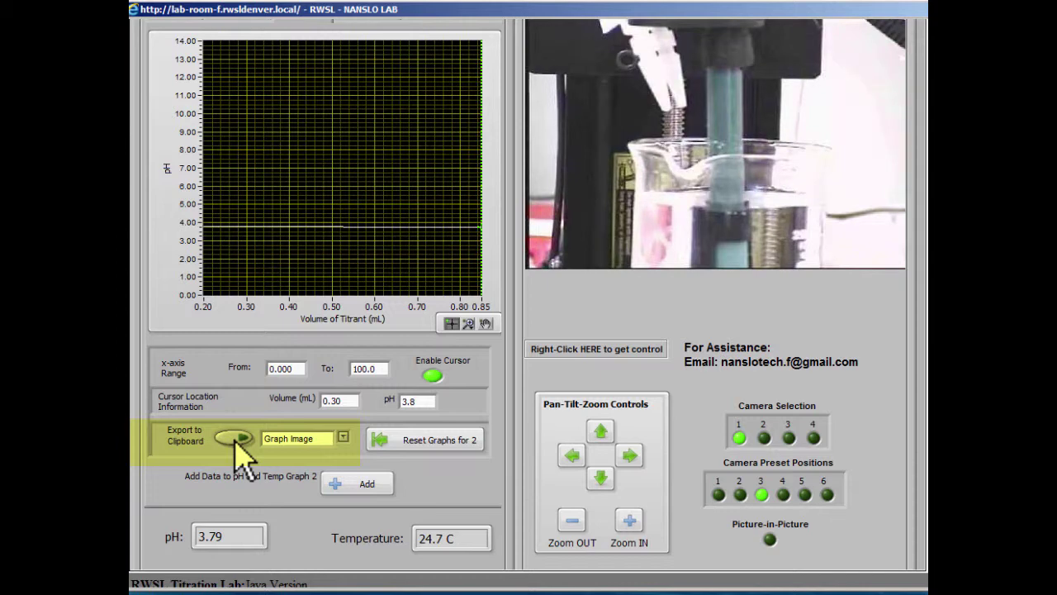
# Export the pH graph image to the clipboard and bring up a blank Word Document1.
pyautogui.moveTo(438, 582)
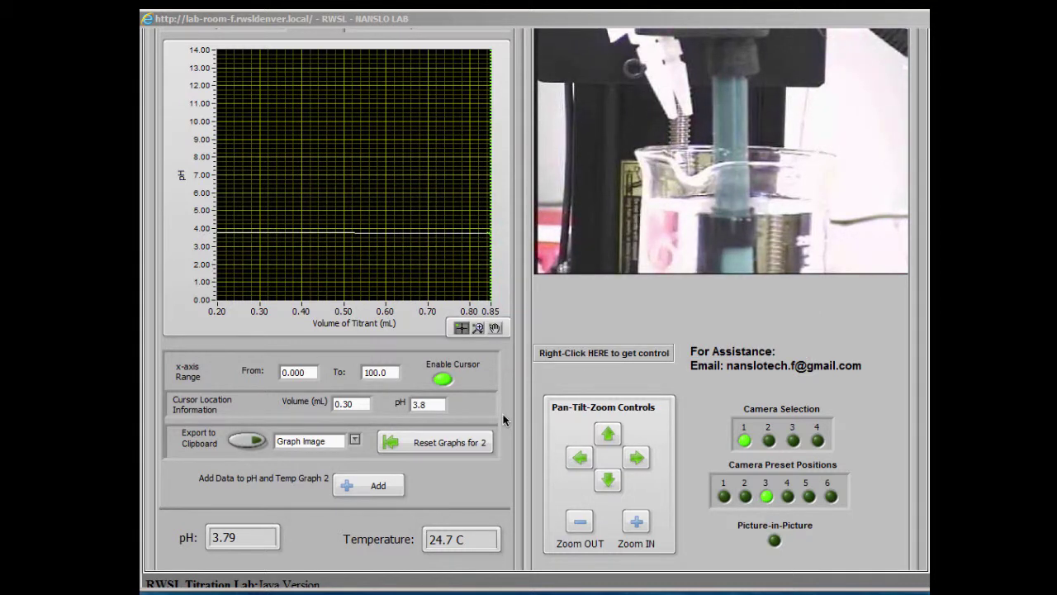
pyautogui.moveTo(357, 579)
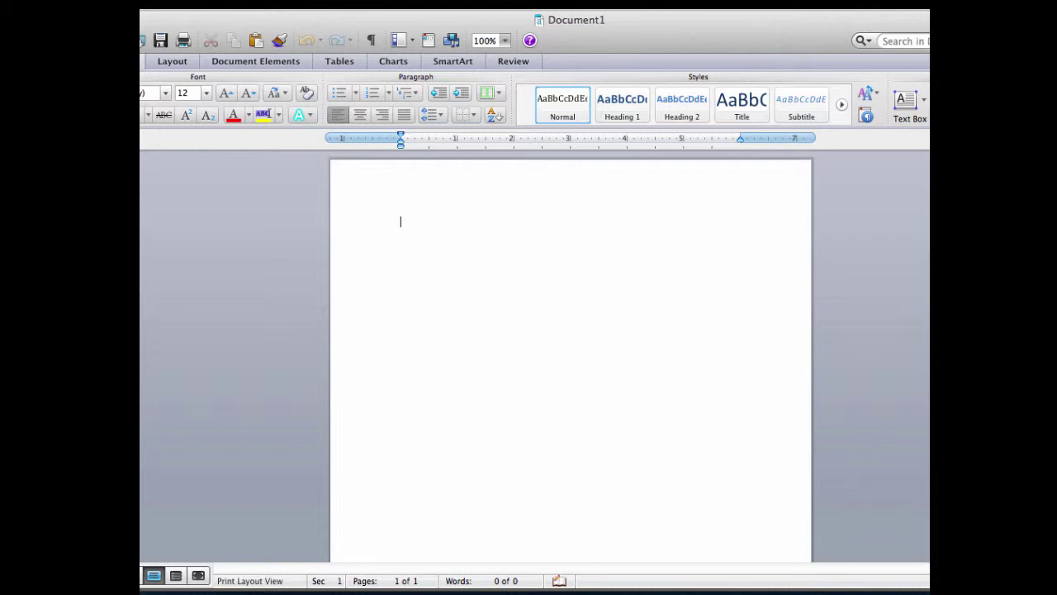
# Paste the copied pH graph (pH 0–14 vs 0.20–0.85 mL) into Word's Document1 via Edit > Paste.
pyautogui.click(202, 4)
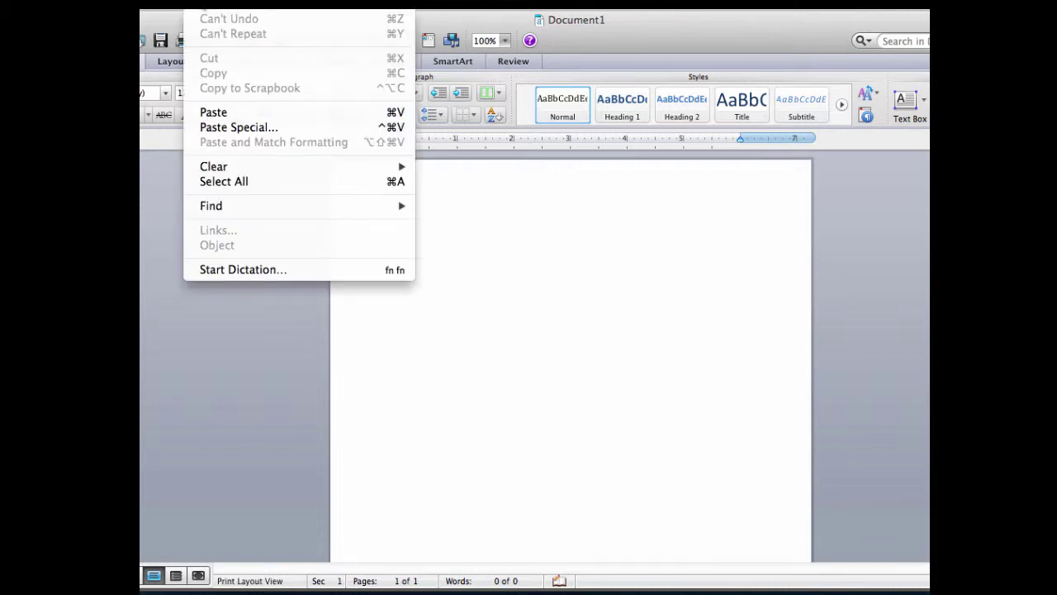
pyautogui.click(223, 115)
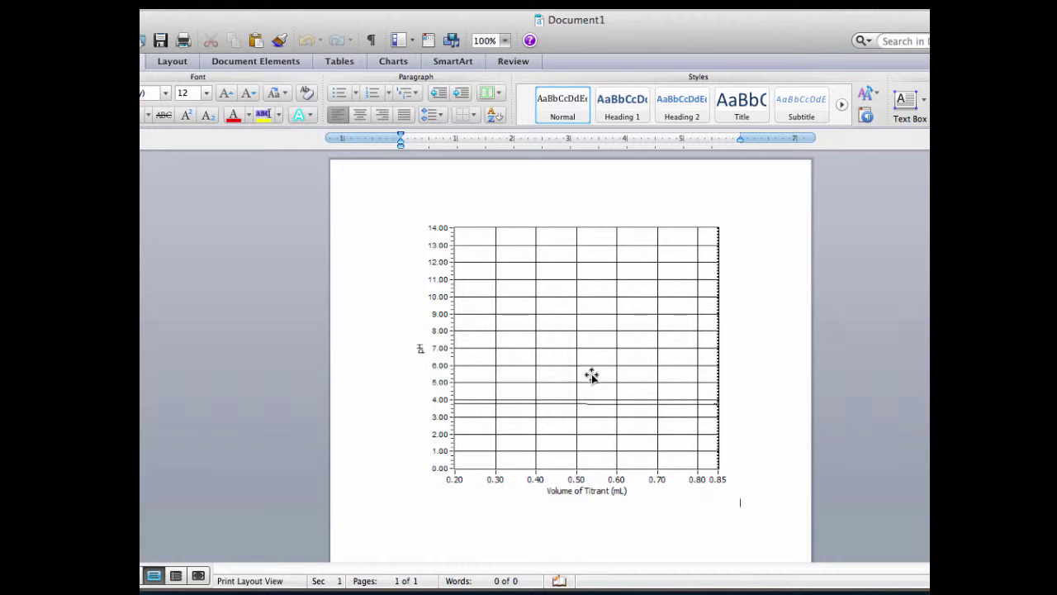
pyautogui.moveTo(437, 585)
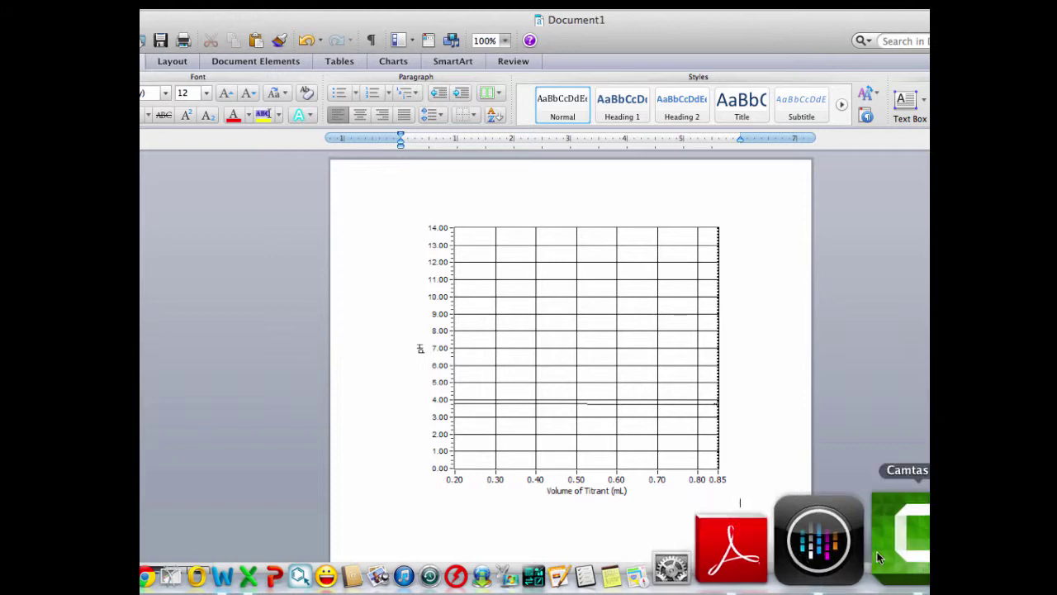
# Switch the lab's Export to Clipboard format to Graph Data and copy the graph data.
pyautogui.click(822, 545)
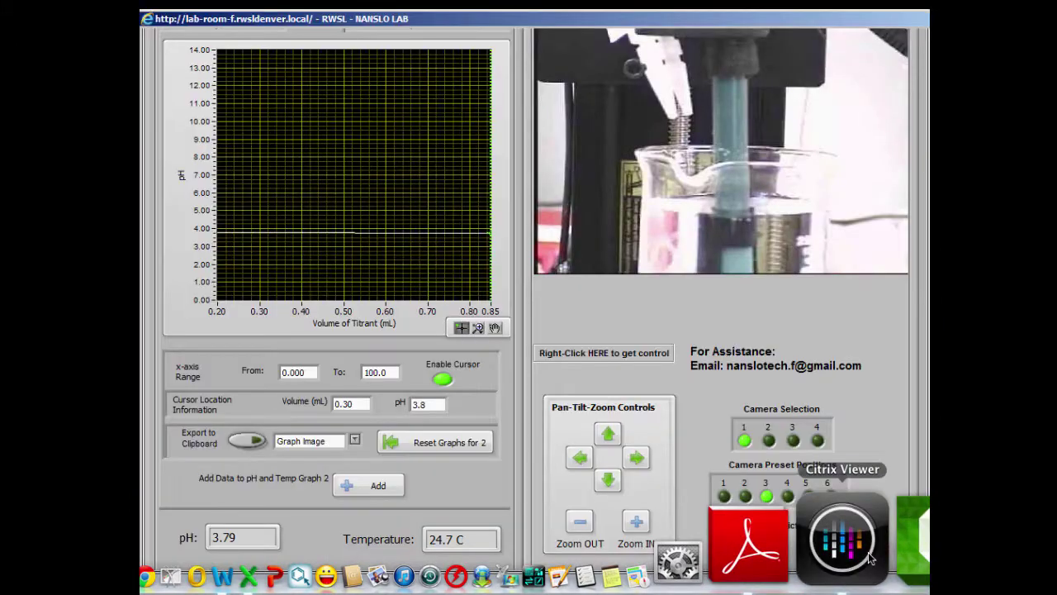
pyautogui.click(355, 442)
pyautogui.click(331, 470)
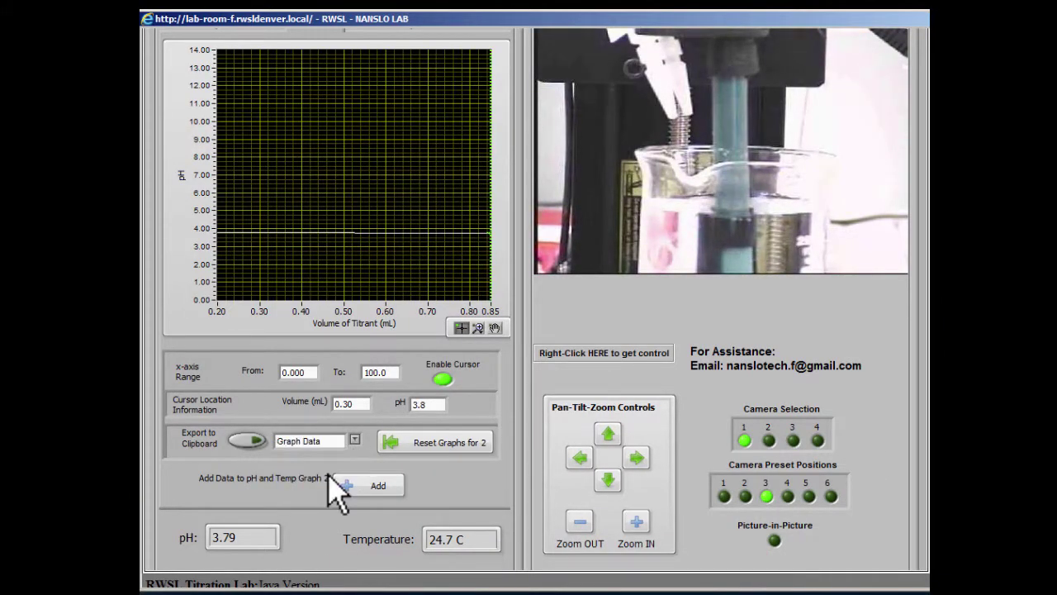
pyautogui.click(253, 439)
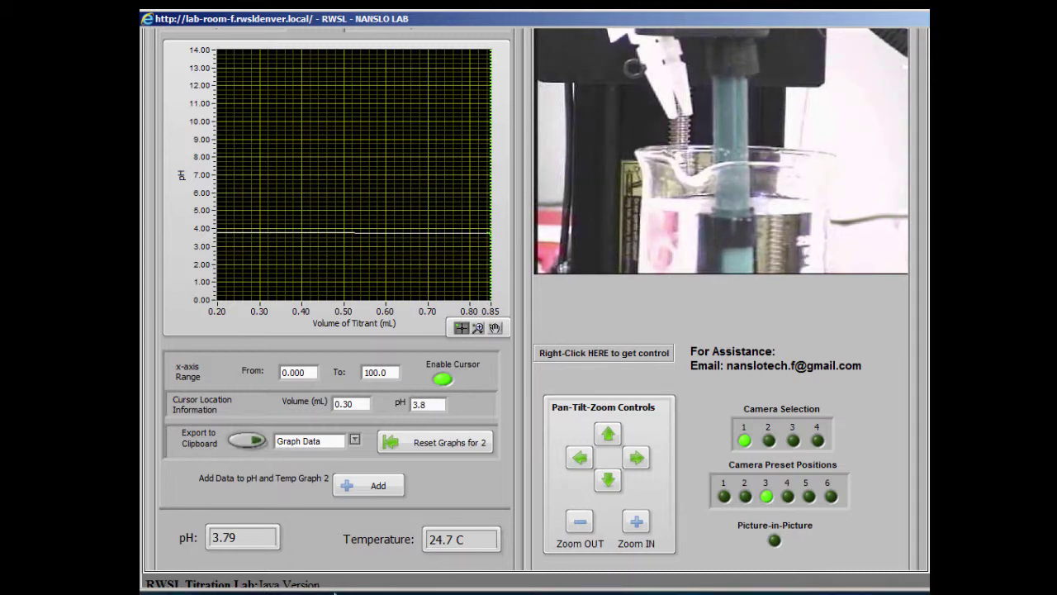
pyautogui.click(470, 550)
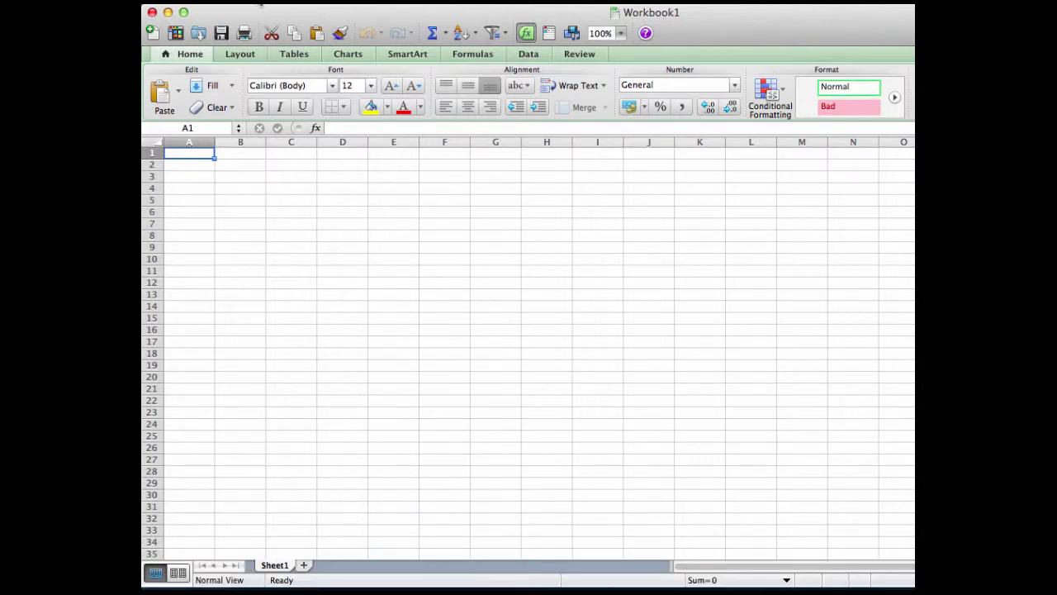
# Paste the titration volume and pH data at A1 in Excel, widening column A for its heading.
pyautogui.click(273, 2)
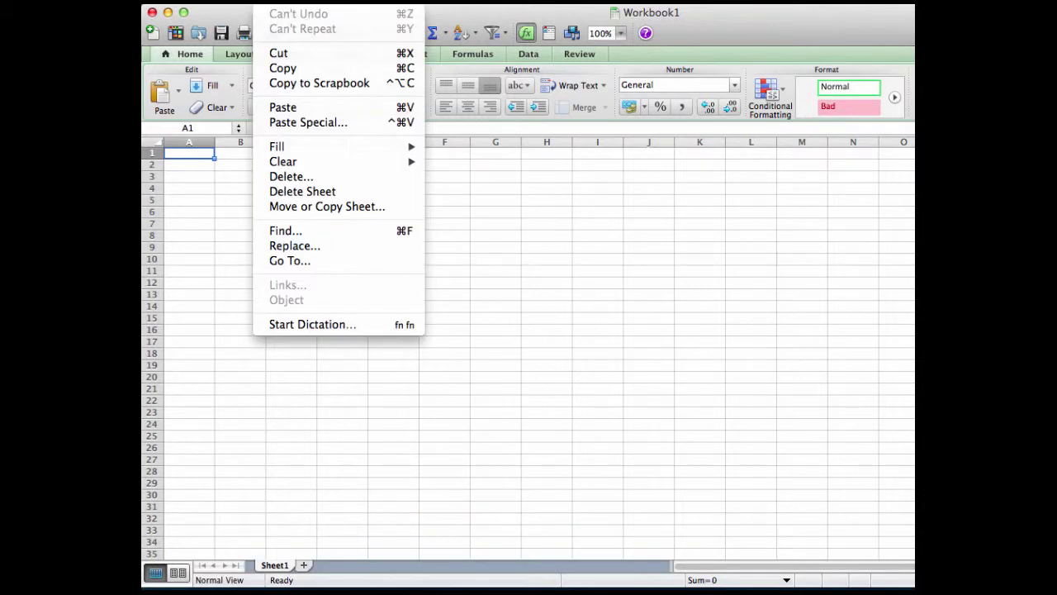
pyautogui.click(287, 108)
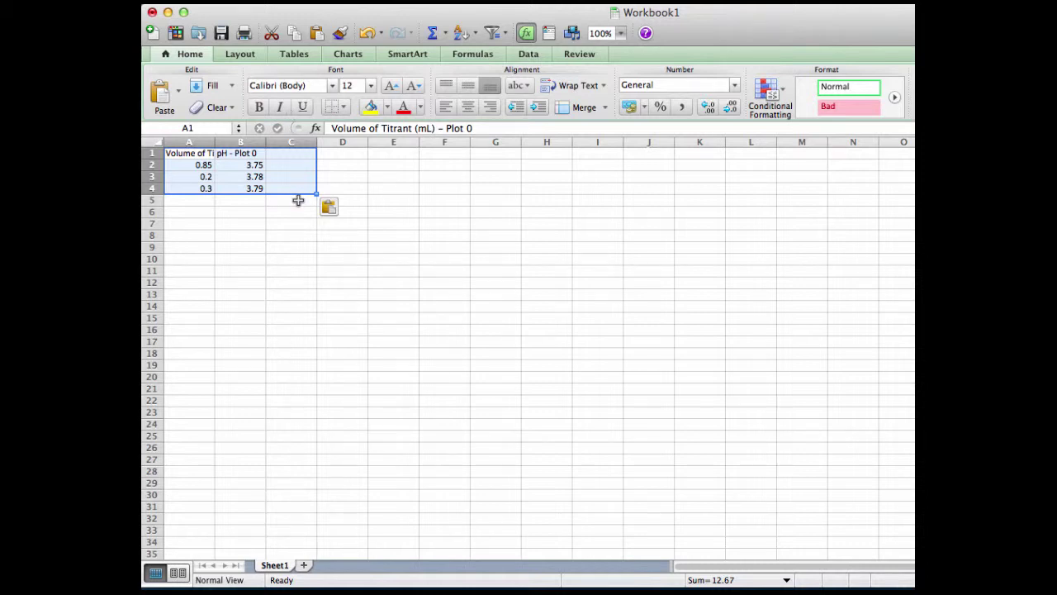
pyautogui.moveTo(217, 142); pyautogui.dragTo(253, 145)
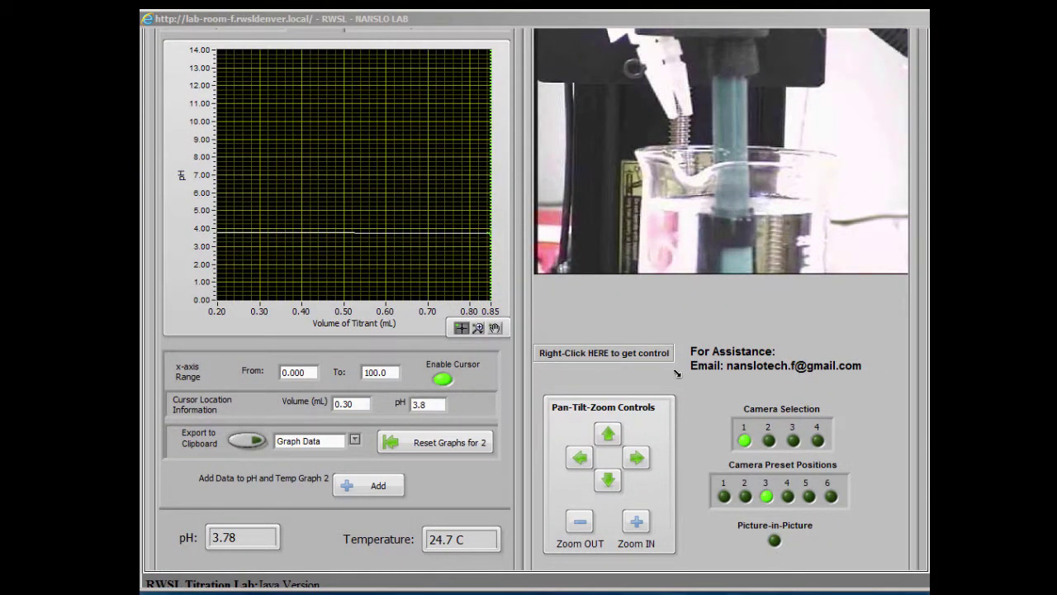
# Move the lab camera to preset 1 for a wide view of beaker B on its stirrer.
pyautogui.click(724, 494)
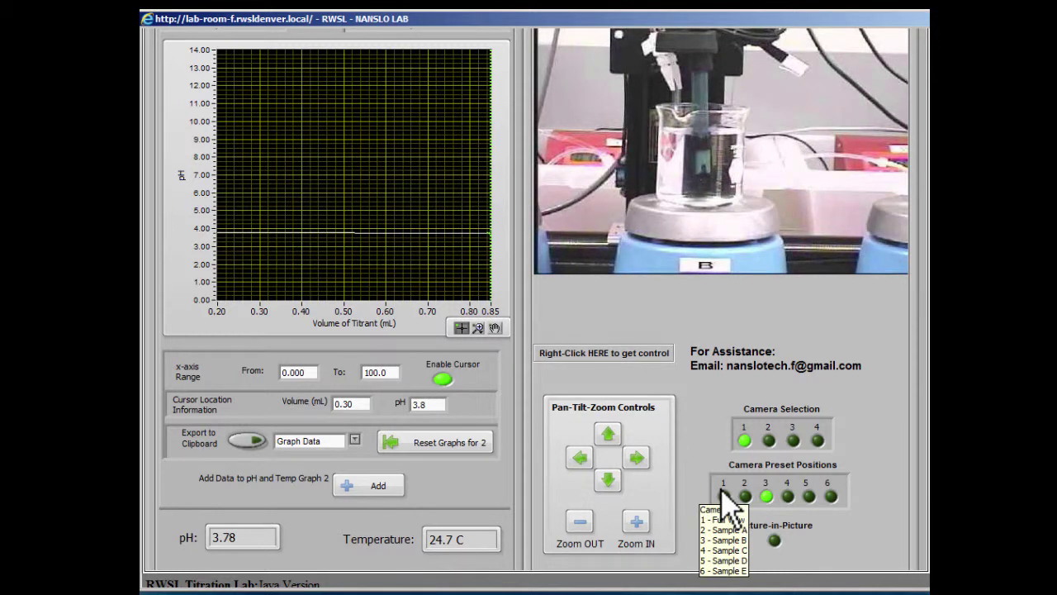
pyautogui.click(724, 495)
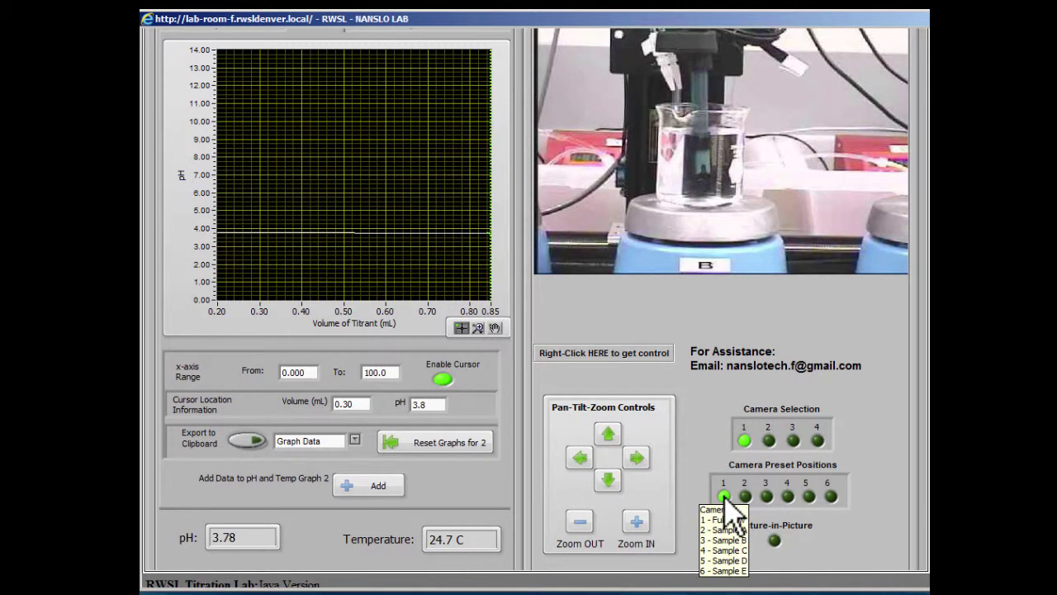